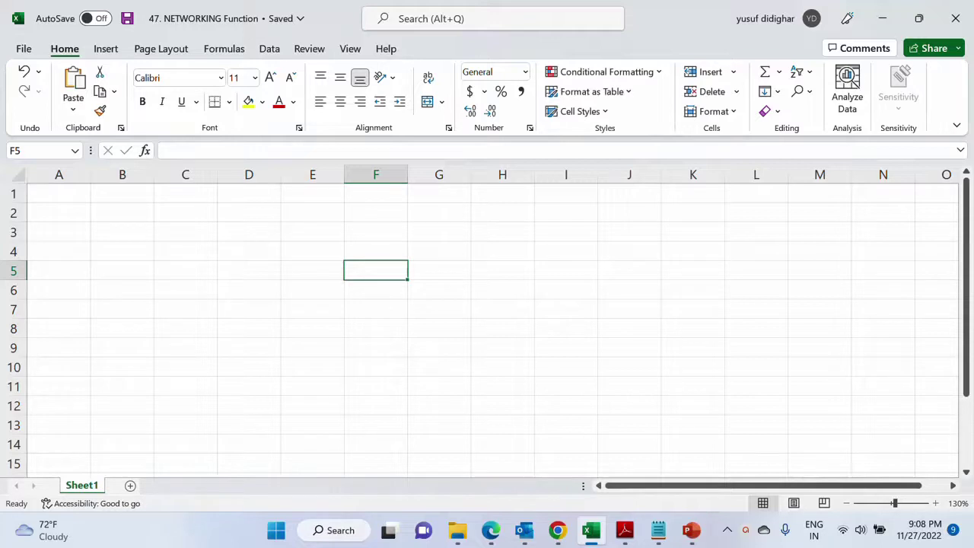
Enter 11/5/2022 in D4, widen column D, and put today's date 11/27/2022 in F4.
click(240, 253)
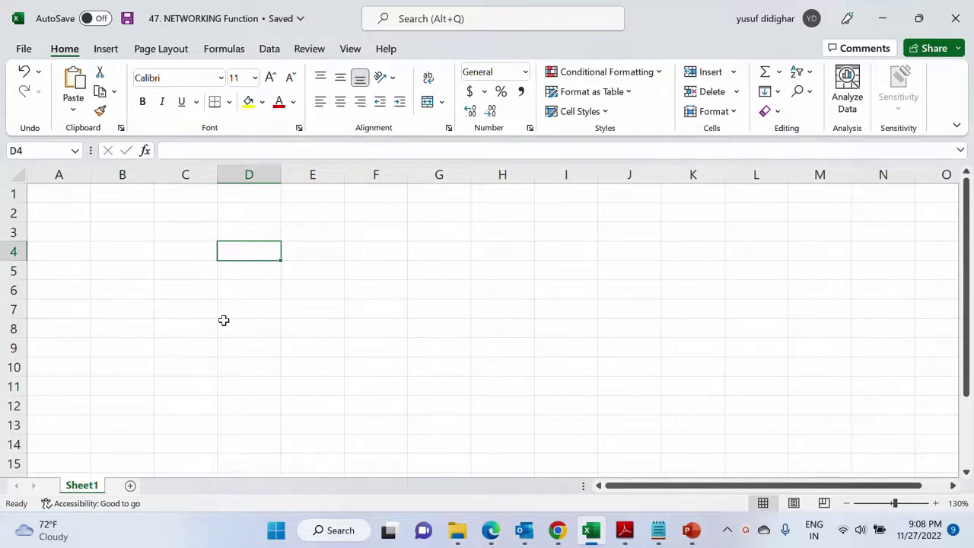
text(11)
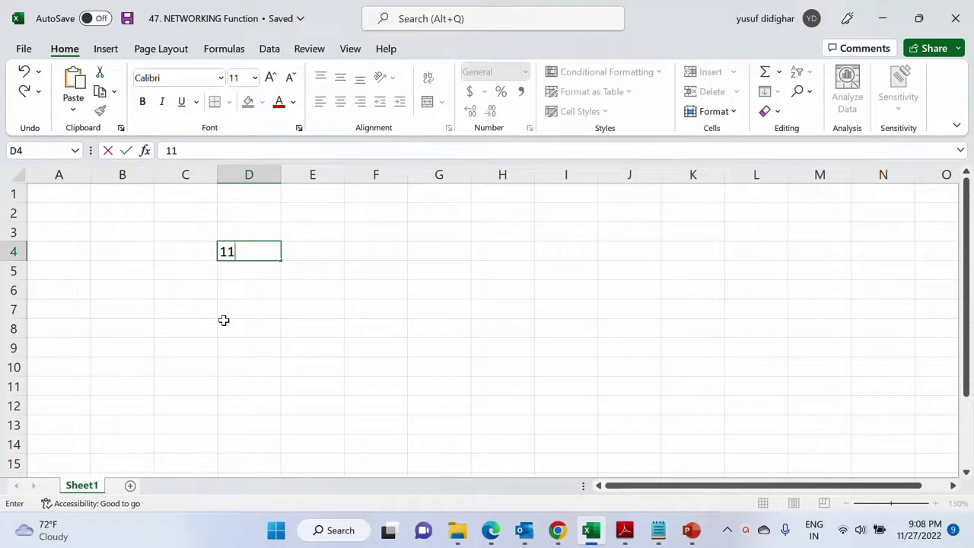
text(/5/2022)
key(Return)
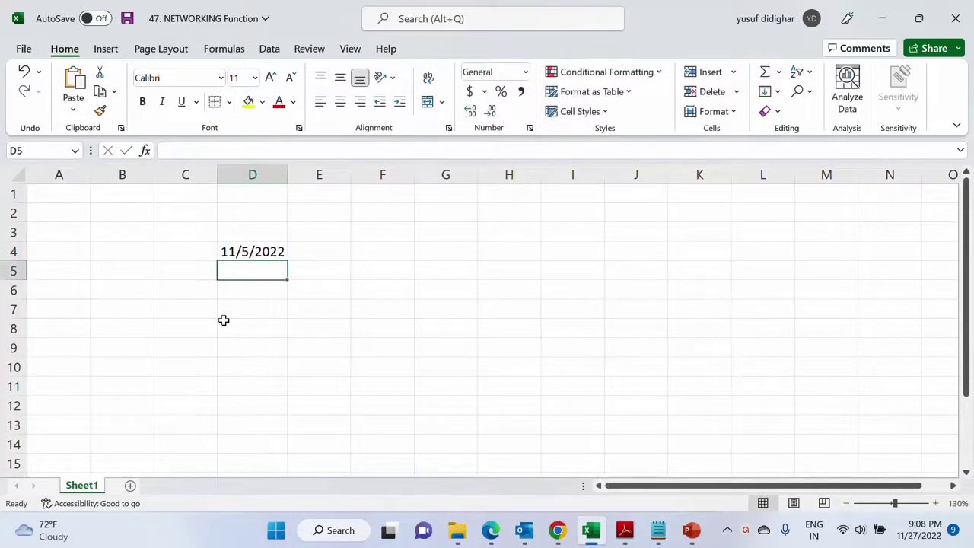
drag(287, 174, 310, 175)
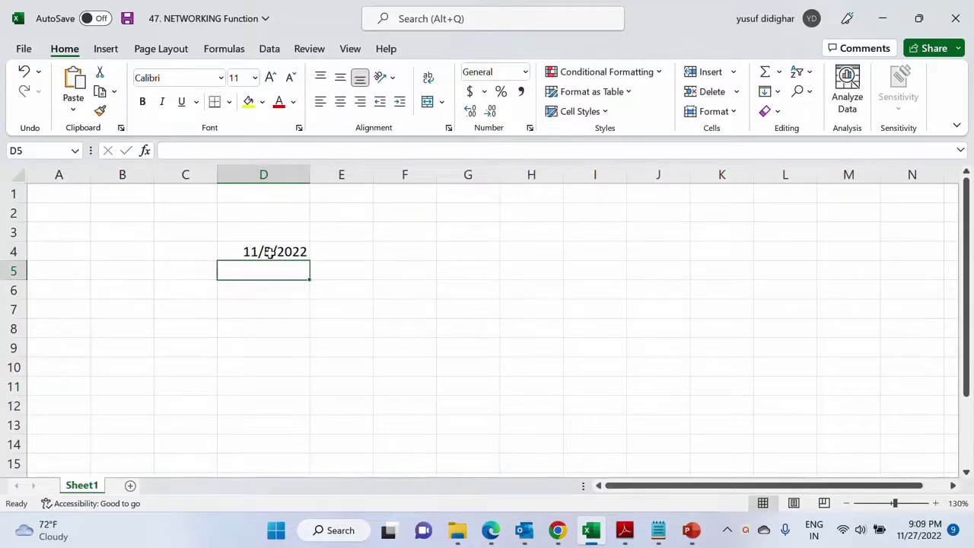
click(410, 258)
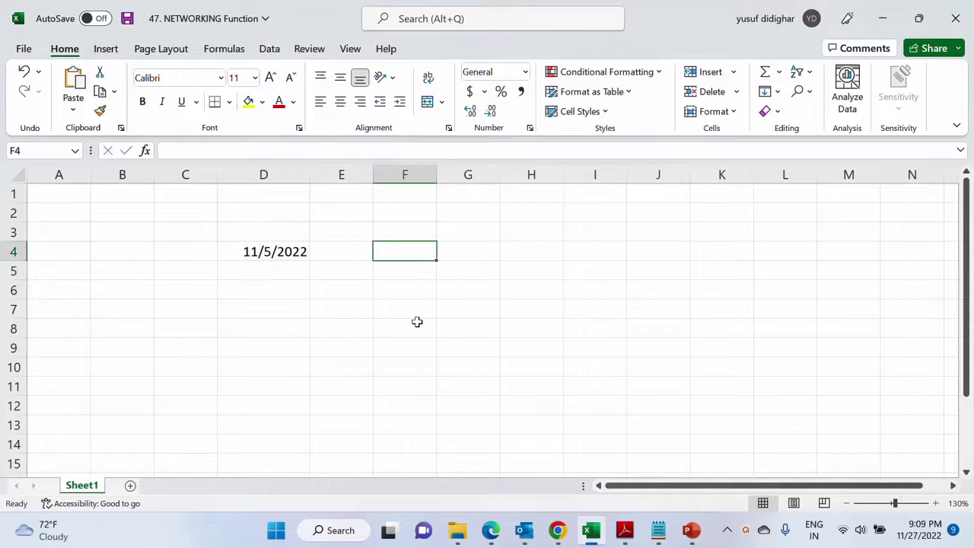
key(ctrl+semicolon)
key(Return)
key(Up)
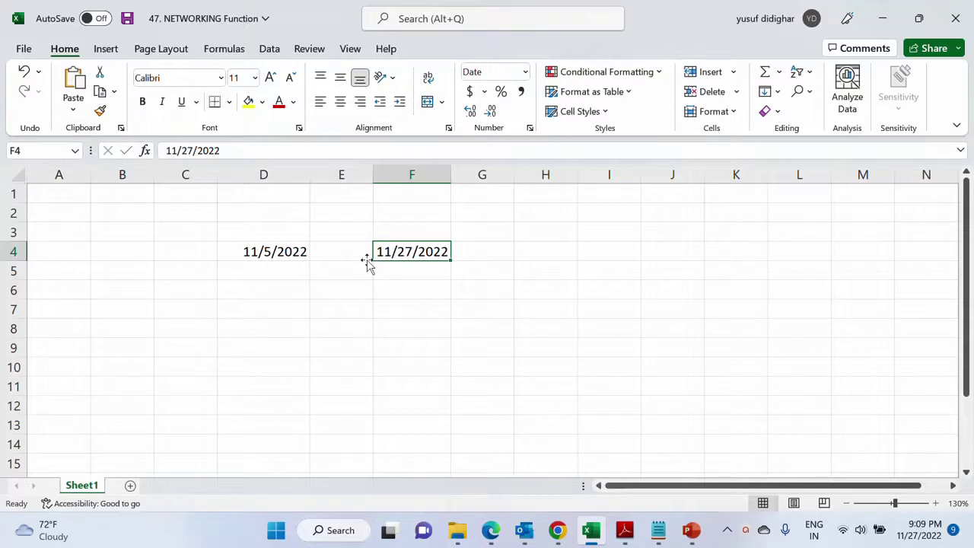
Enter =F4-D4 in H4 to get the 22-day difference.
click(540, 251)
text(=)
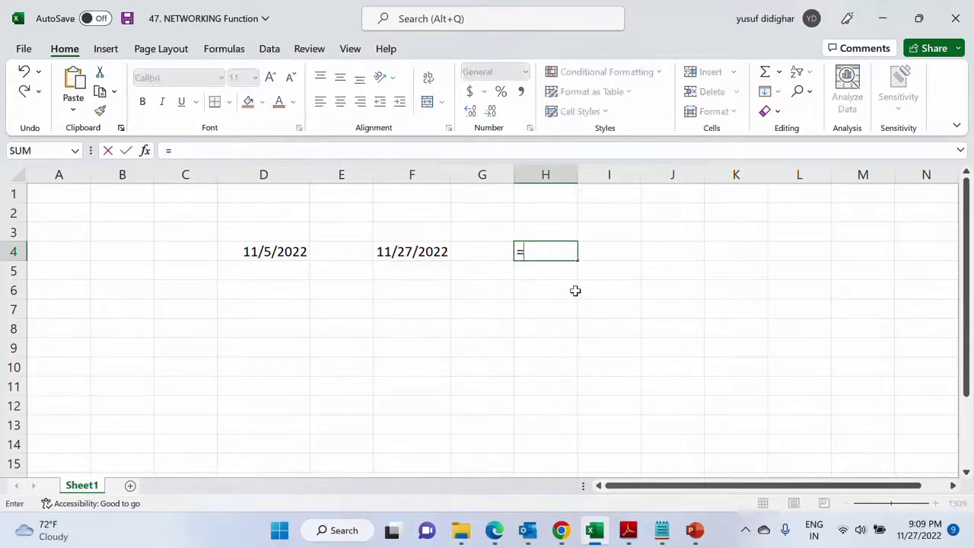
key(Left)
key(Left)
text(-)
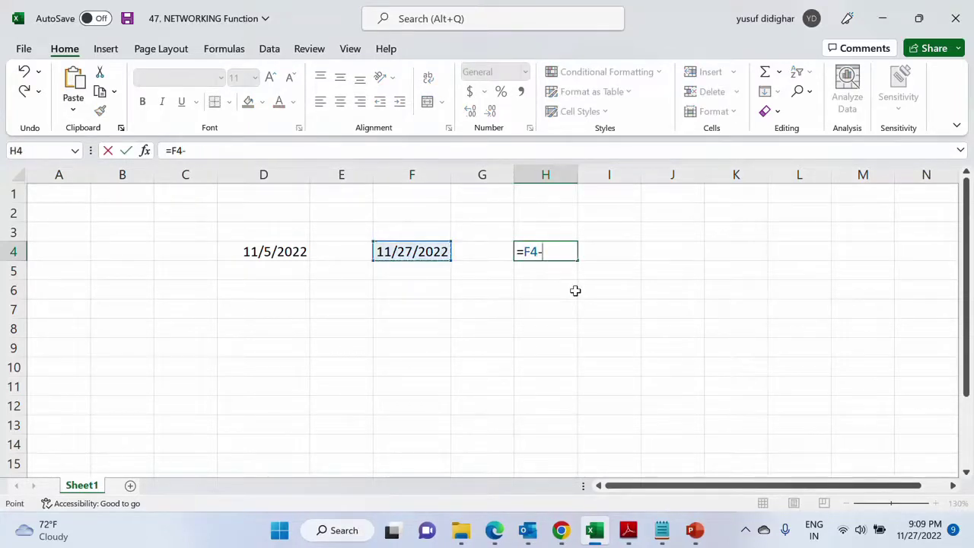
key(Left)
key(Left)
key(Return)
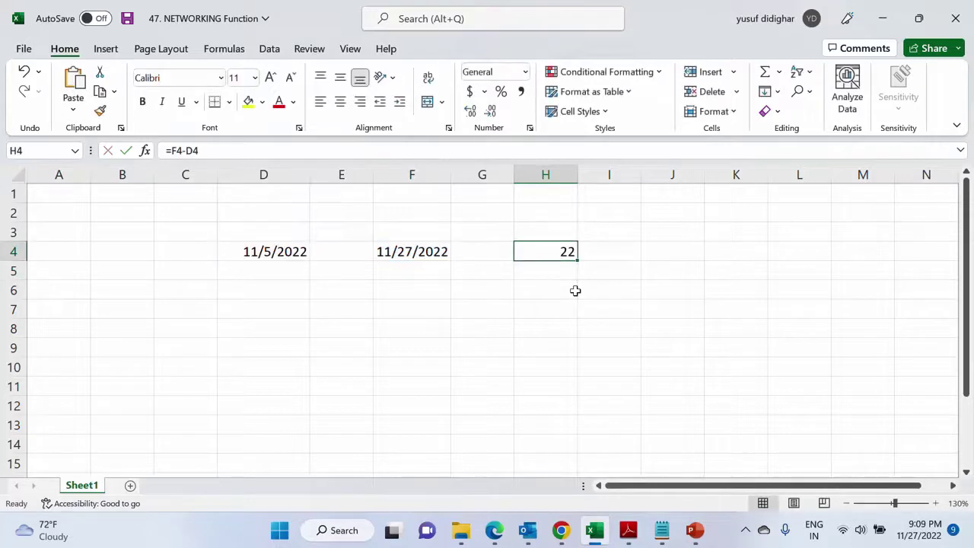
Enter =D4+H4 in H6, giving the date 11/27/2022.
click(263, 254)
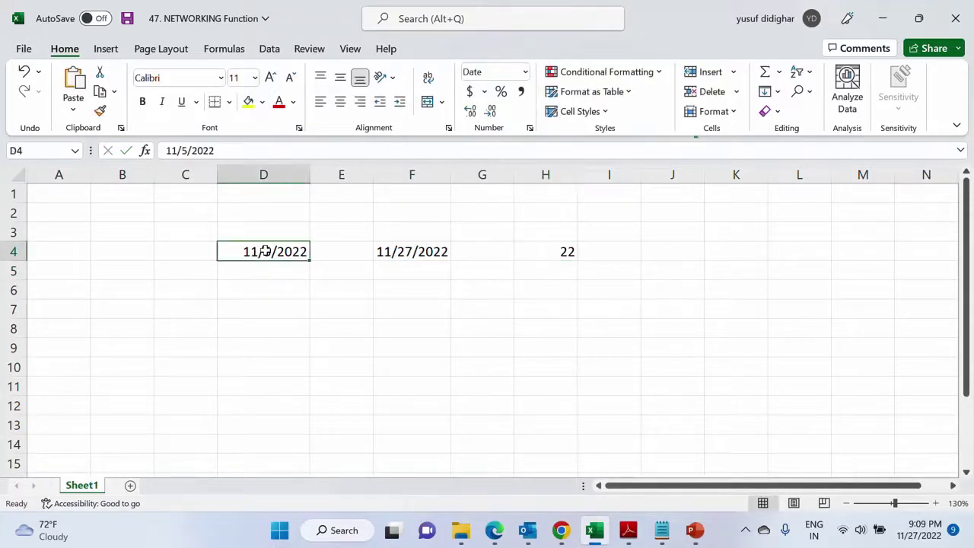
click(556, 290)
text(=)
click(267, 254)
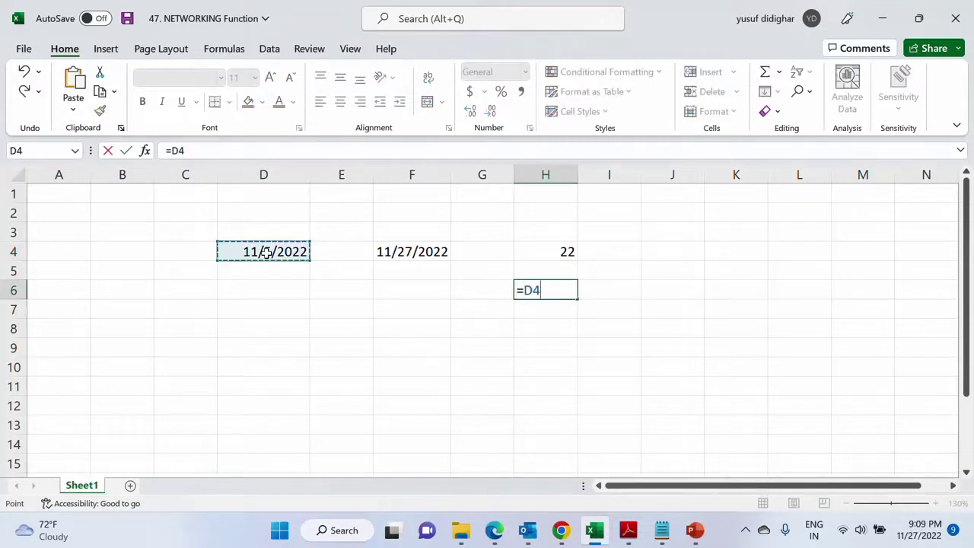
text(+)
click(532, 251)
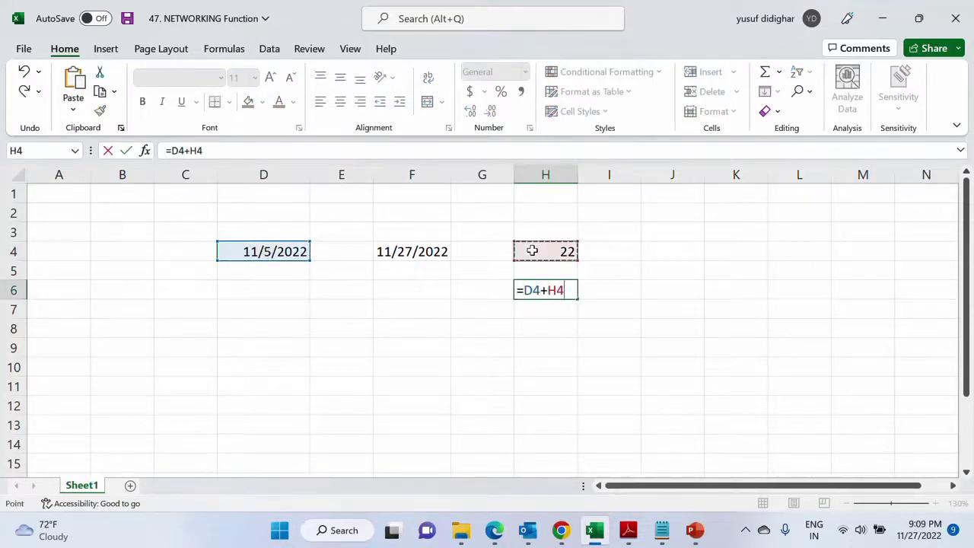
key(Return)
click(535, 295)
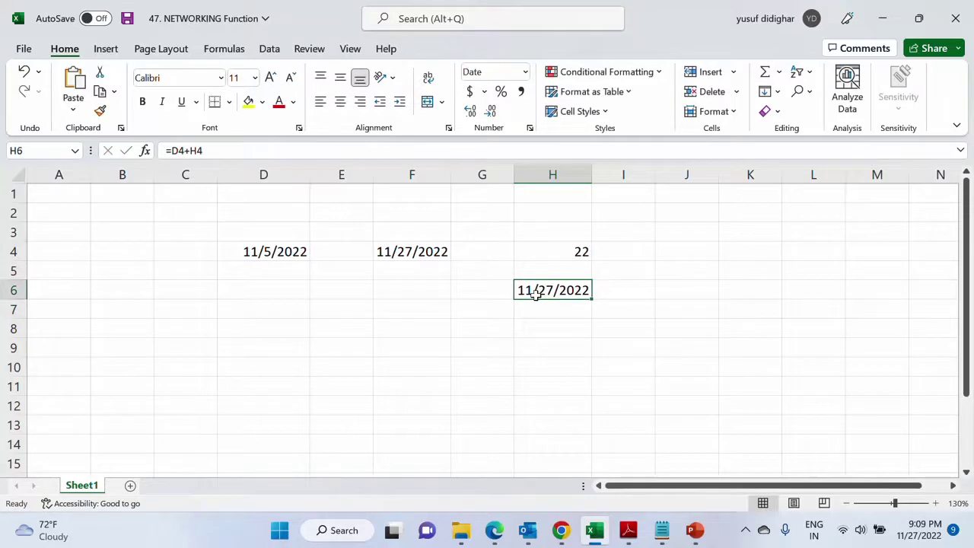
click(544, 336)
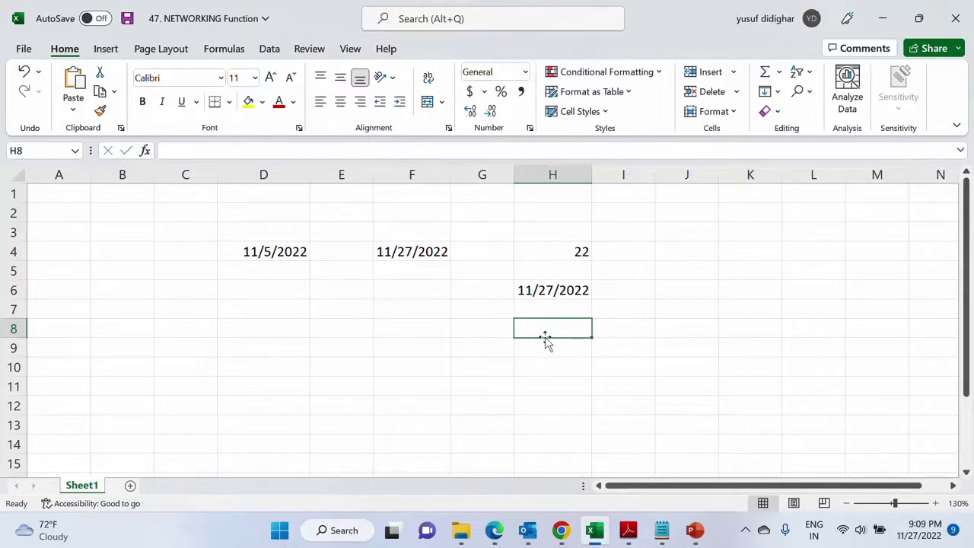
Enter =NETWORKDAYS(D4,F4) in H8, returning 15 working days.
text(=NETW)
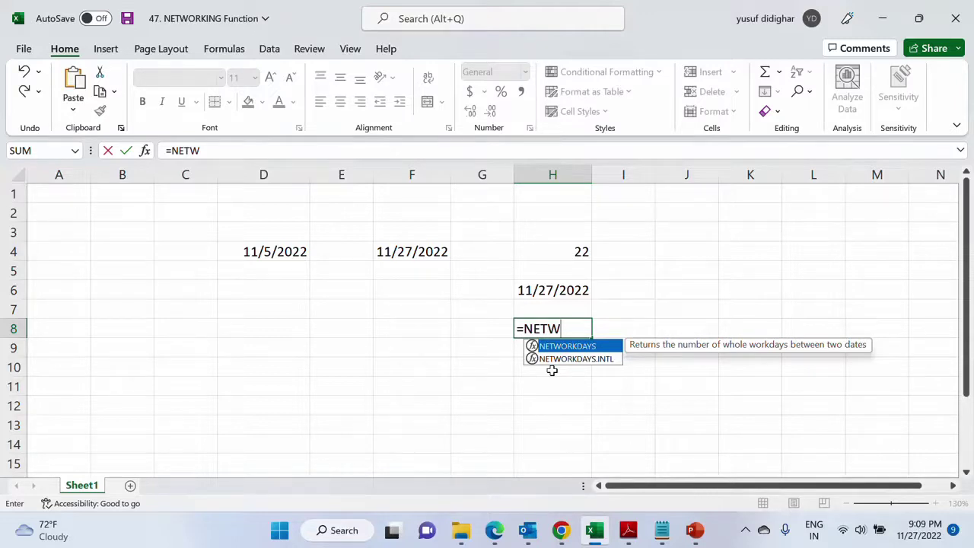
key(Tab)
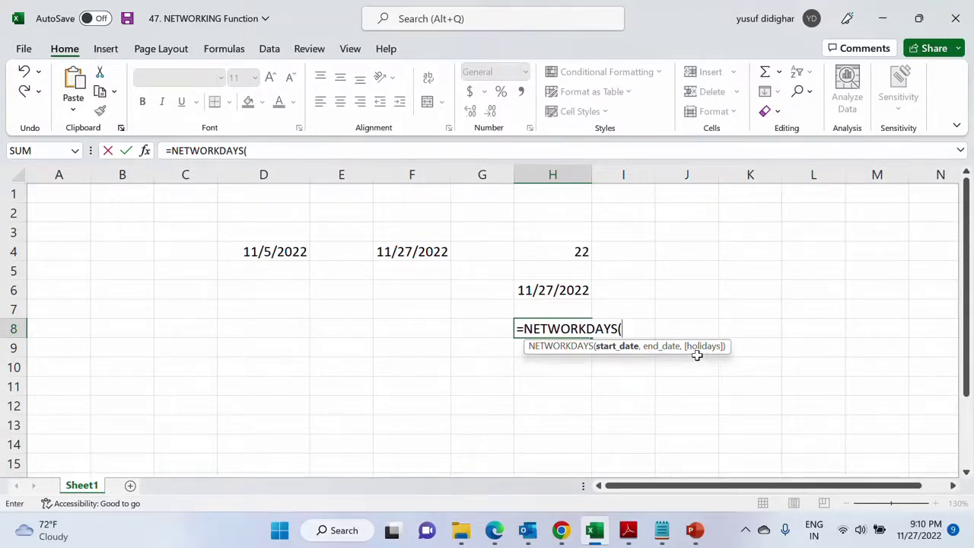
click(283, 251)
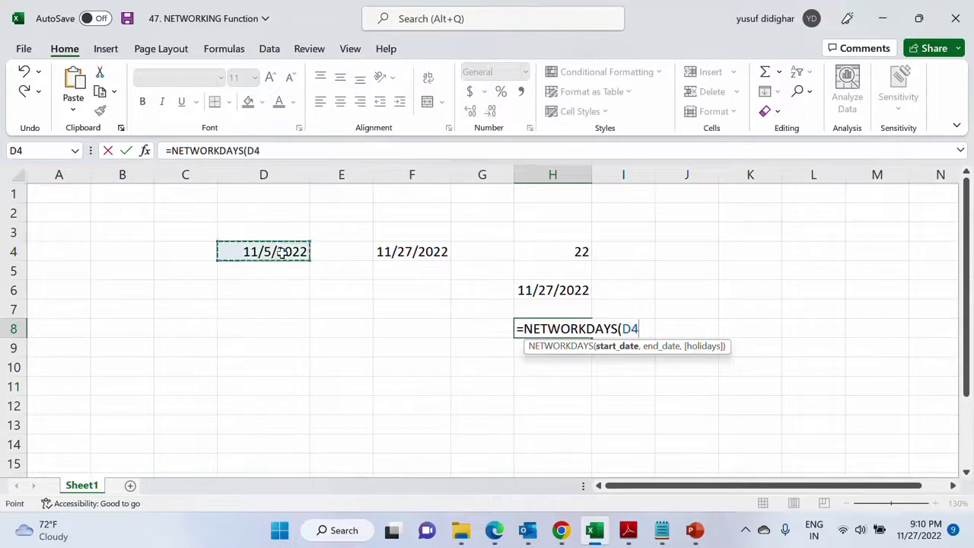
text(,)
click(390, 251)
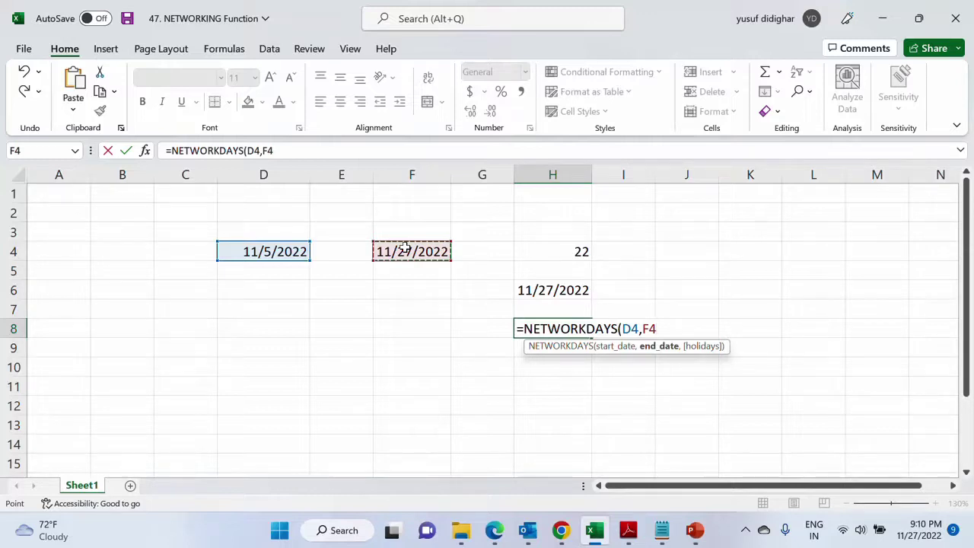
text())
key(Return)
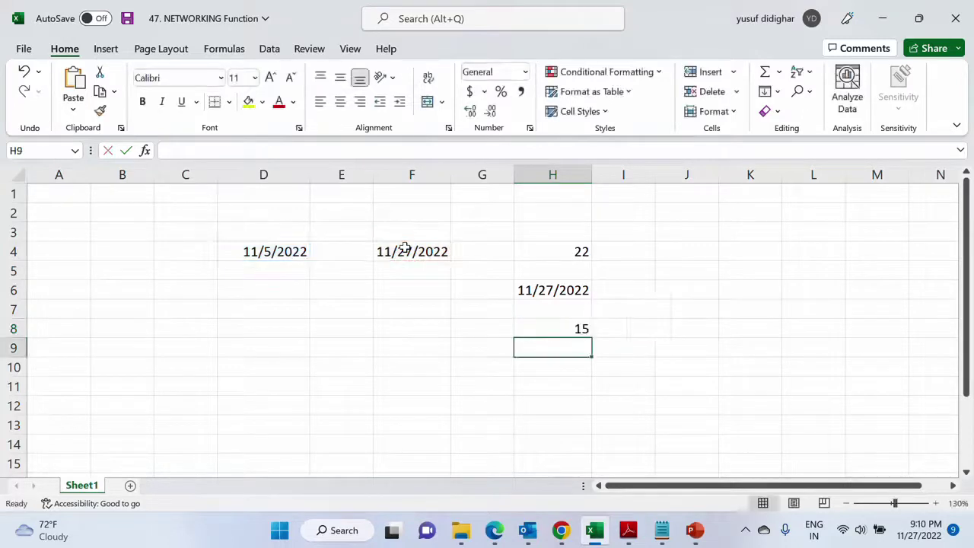
key(Up)
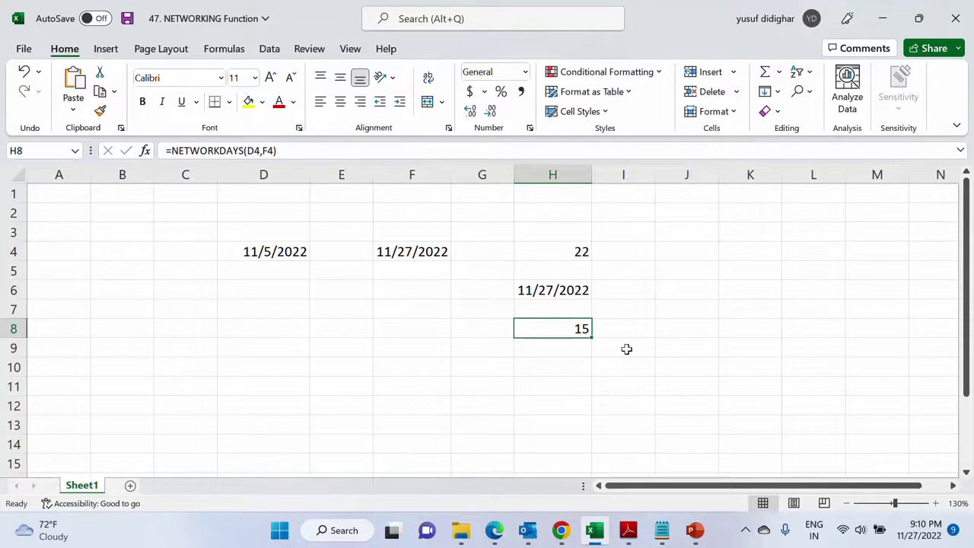
click(921, 537)
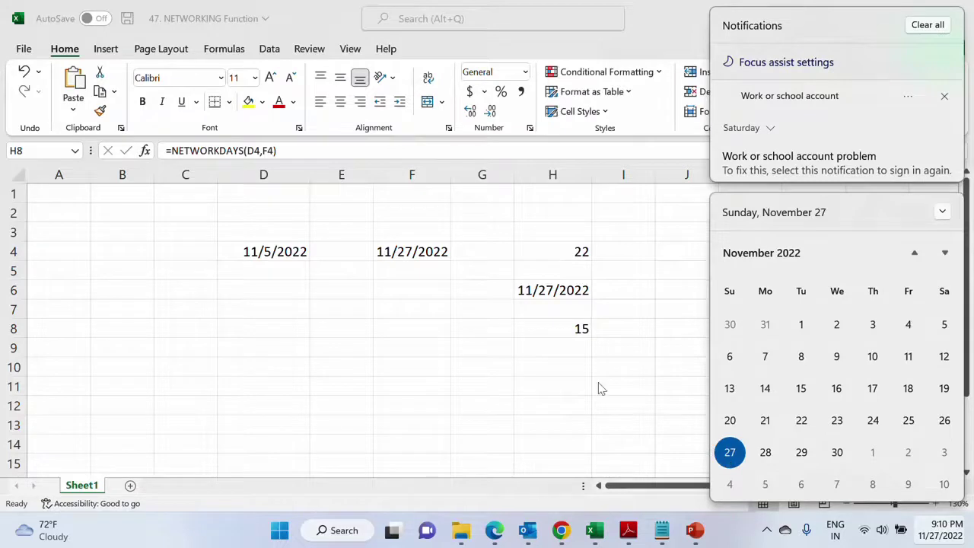
click(564, 328)
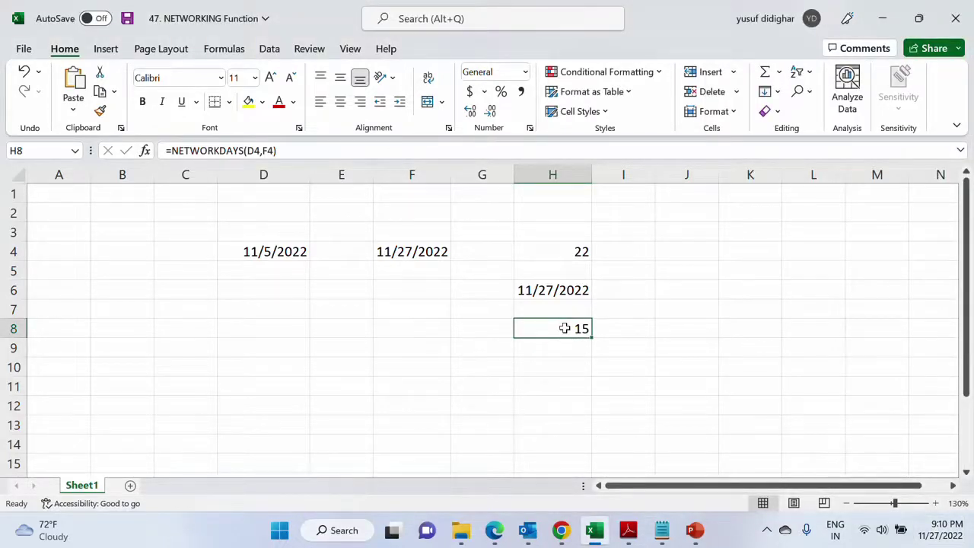
double_click(565, 328)
key(Escape)
click(565, 381)
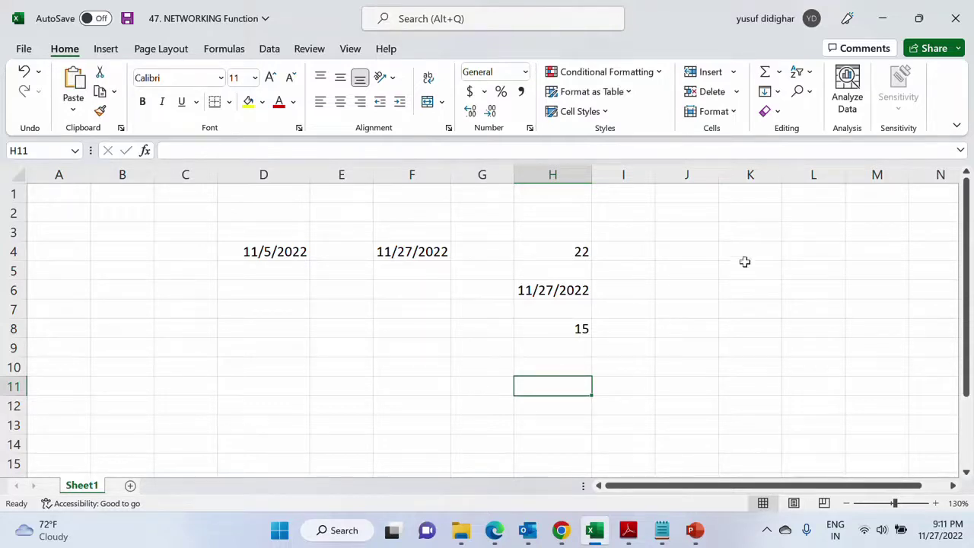
Add a HOLIDAYS heading in K3 and widen column K to fit it.
click(741, 235)
text(HOLIDAYS)
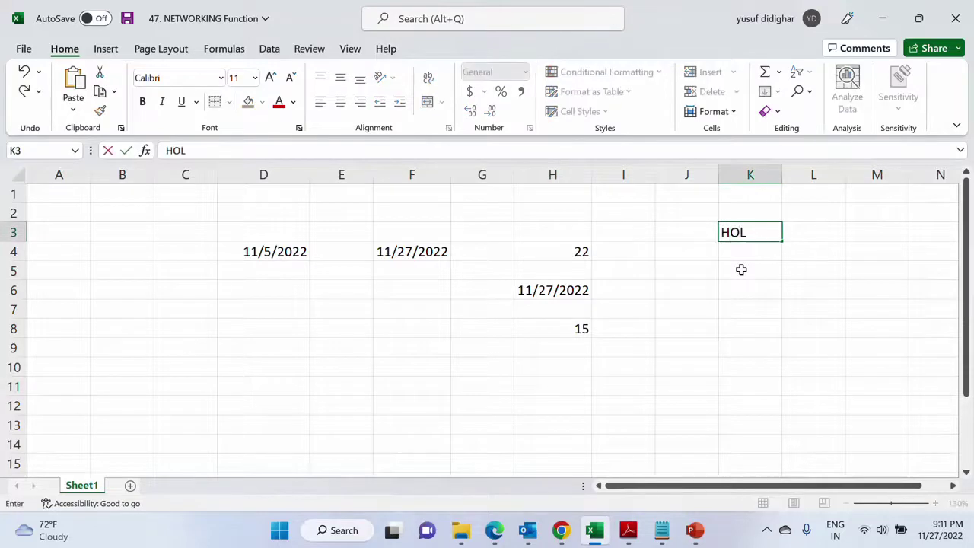
key(Return)
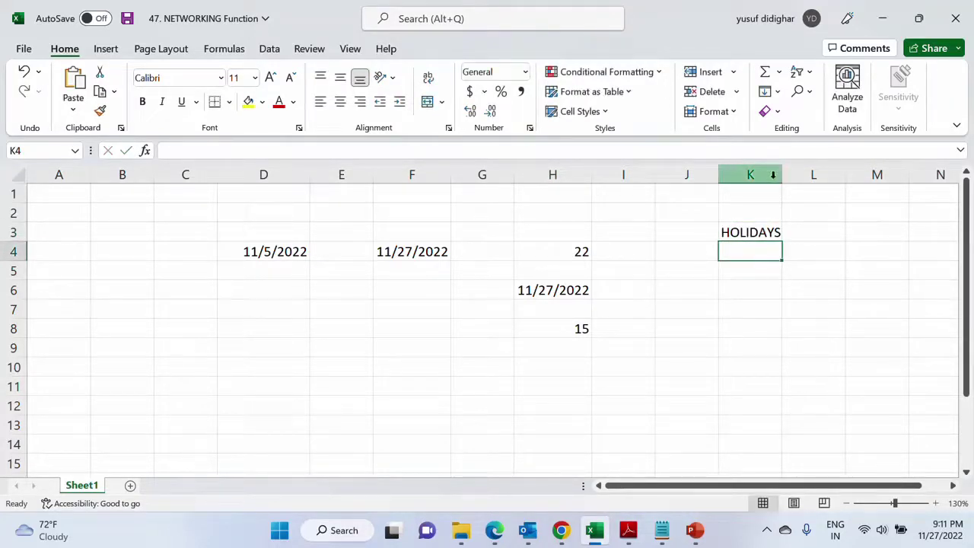
drag(782, 174, 801, 175)
Enter the holiday dates 11/26/2022 in K6 and 11/23/2022 in K5.
click(756, 275)
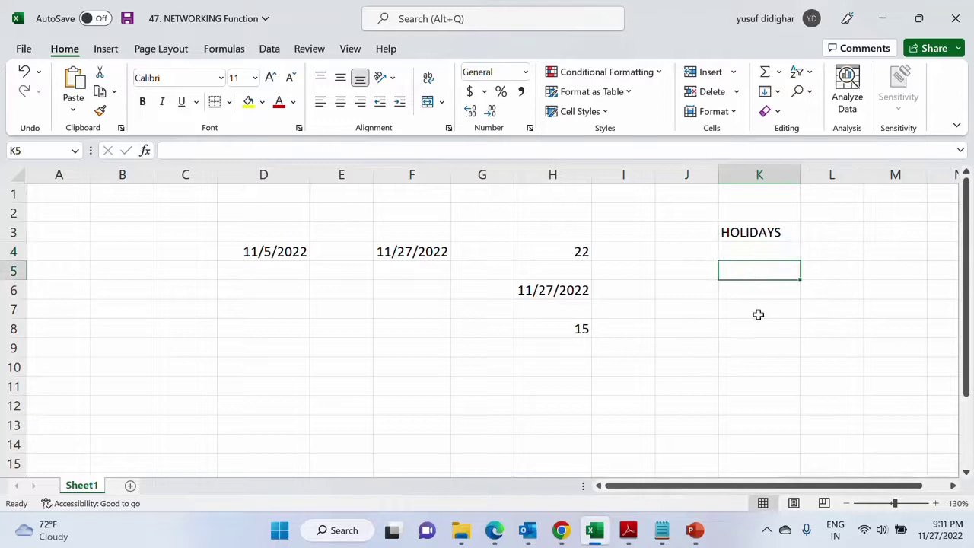
key(Return)
text(11)
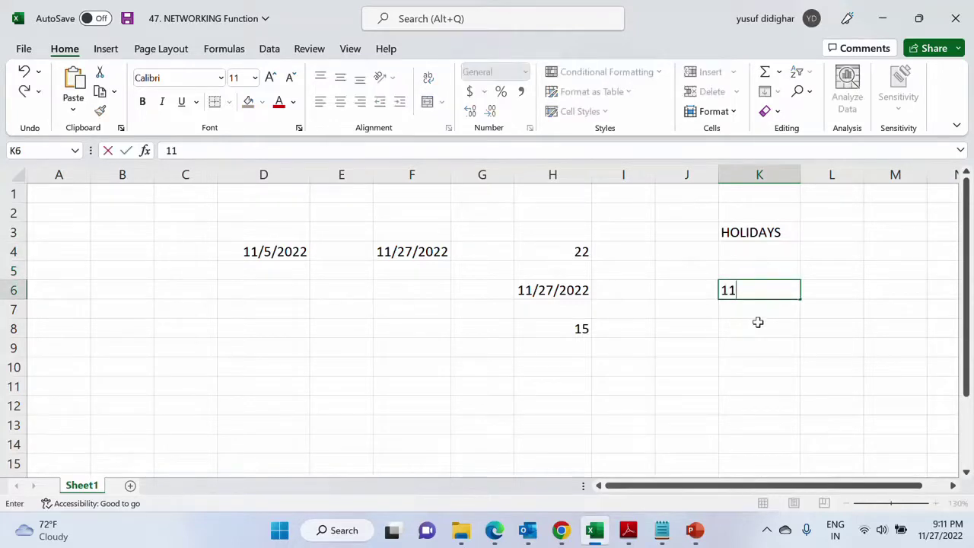
text(/26/2022)
key(Return)
click(757, 322)
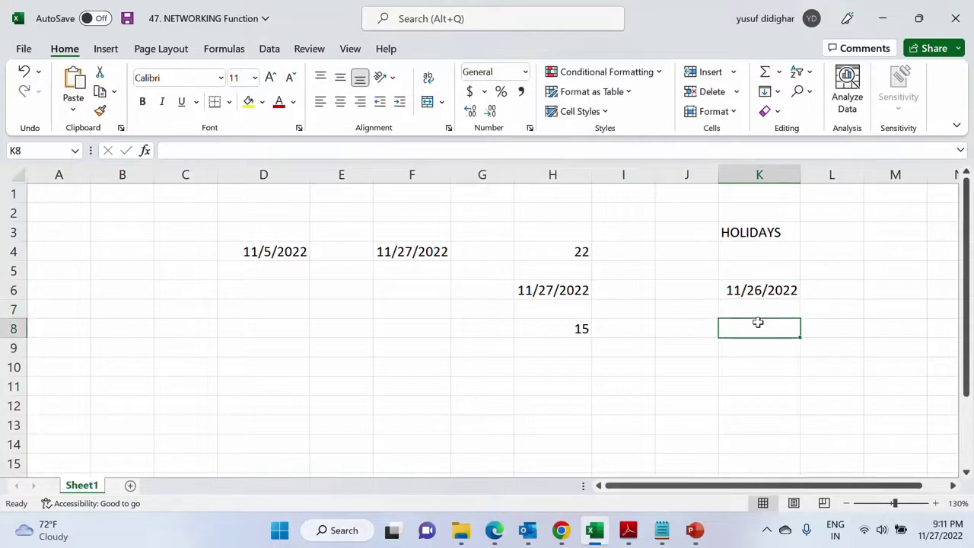
key(Up)
key(Up)
key(Up)
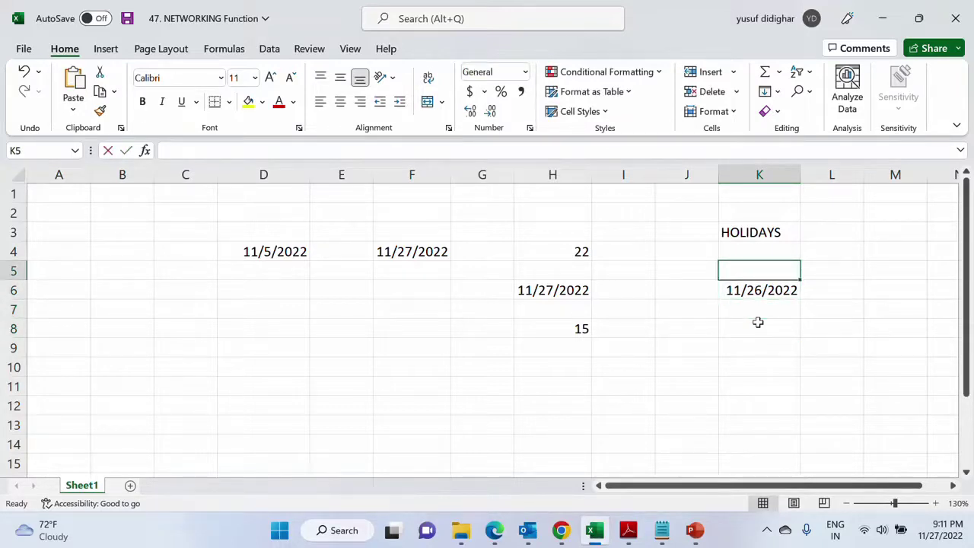
text(11/)
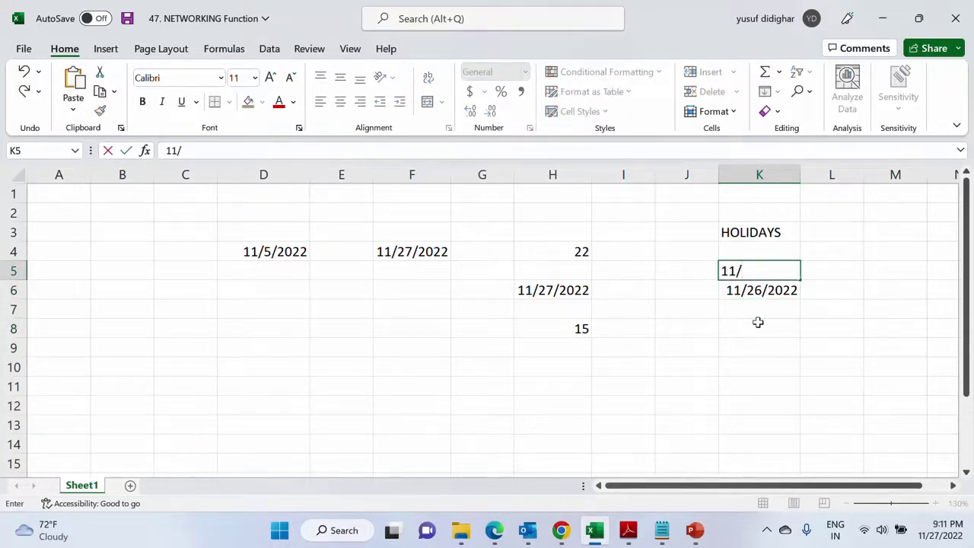
text(23/2022)
key(Return)
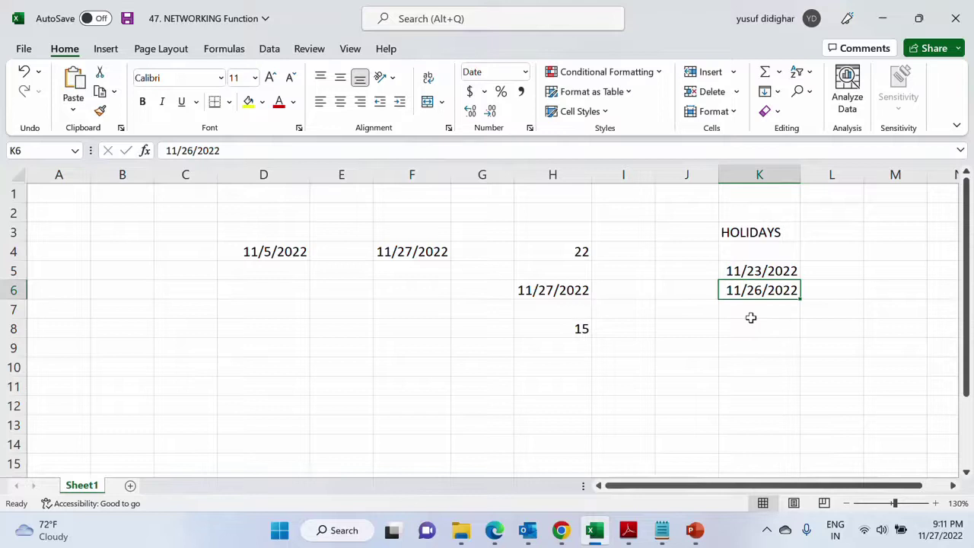
Enter =NETWORKDAYS(D4,F4,K5:K6) in H10, giving 14, and compare it with H8.
click(551, 319)
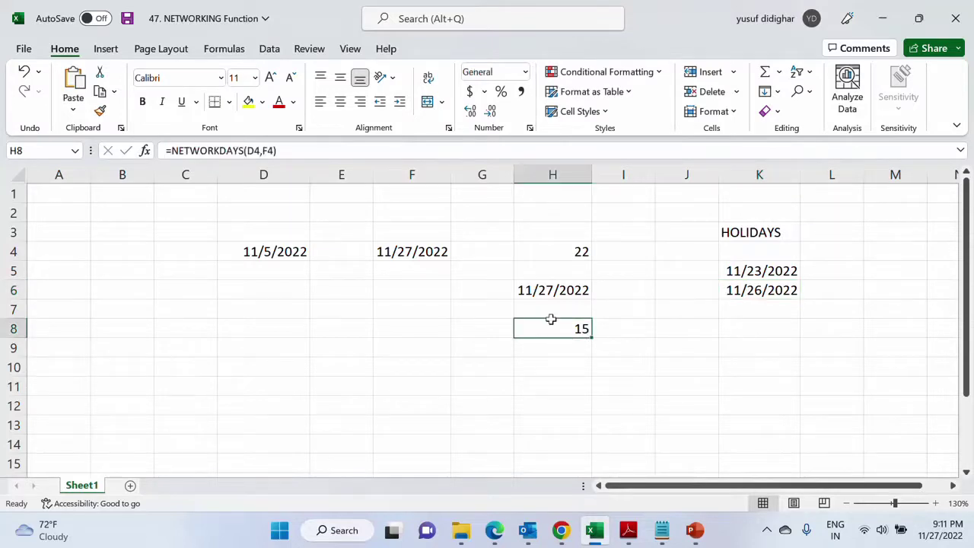
click(555, 372)
text(=NET)
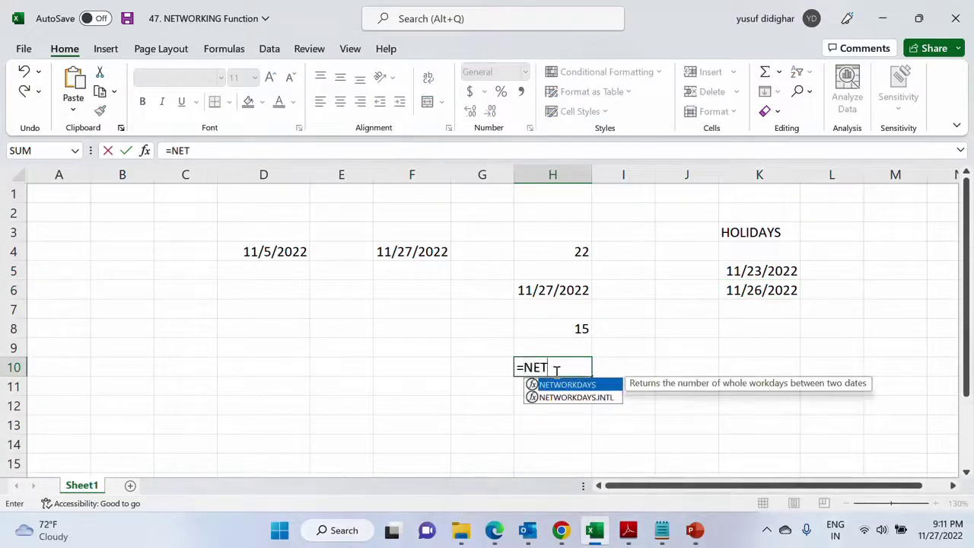
key(Tab)
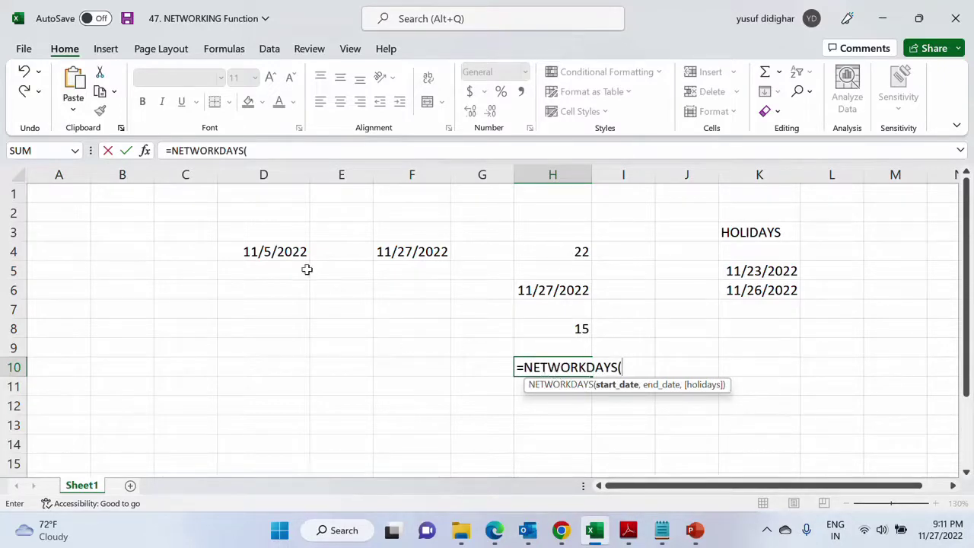
click(287, 253)
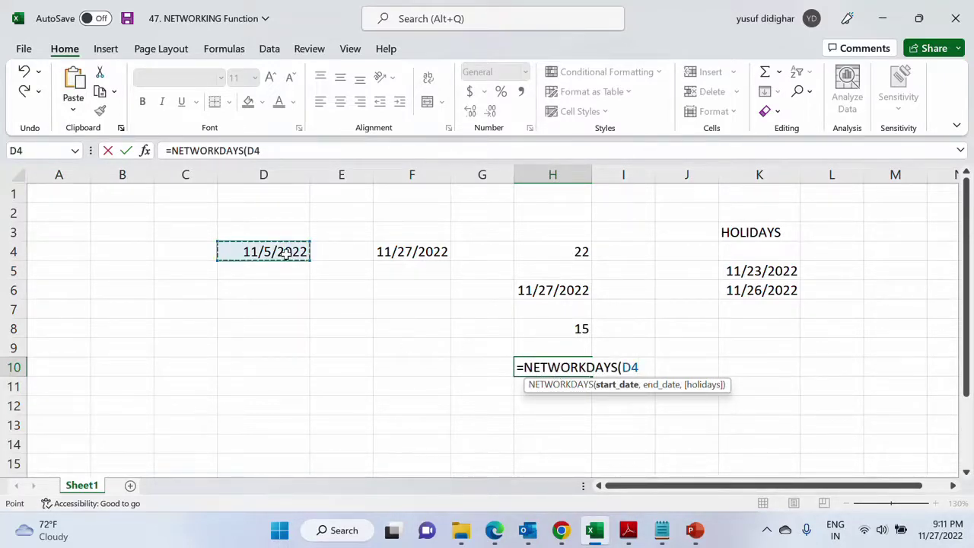
text(,)
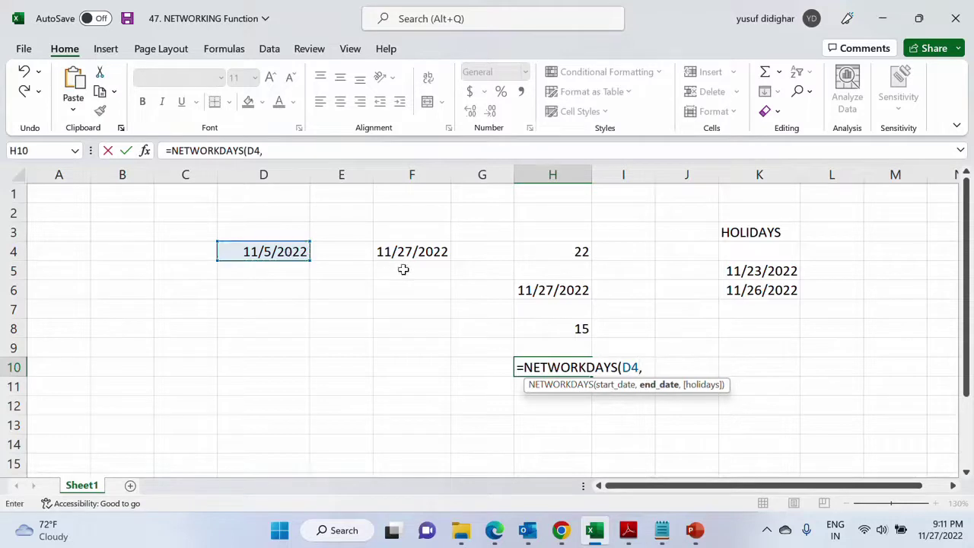
click(403, 252)
text(,)
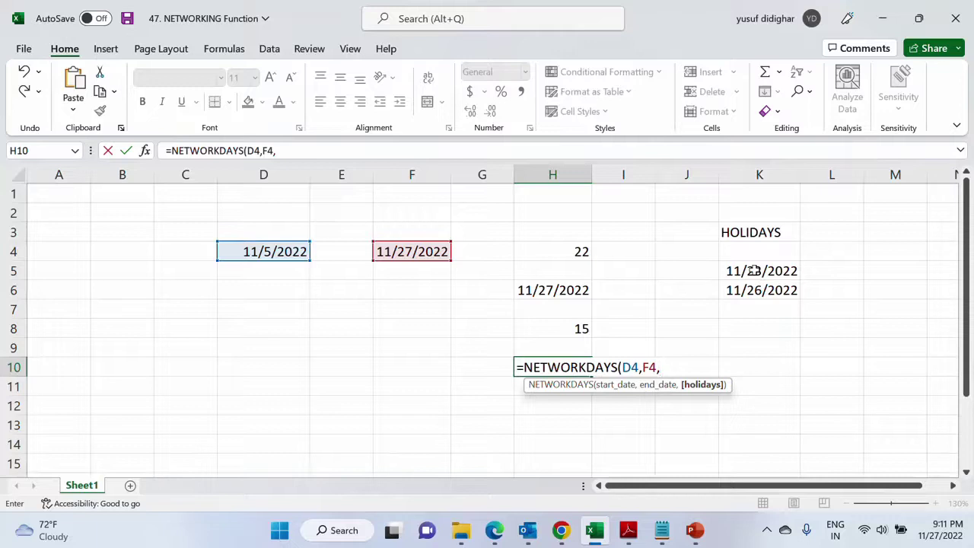
drag(753, 270, 753, 287)
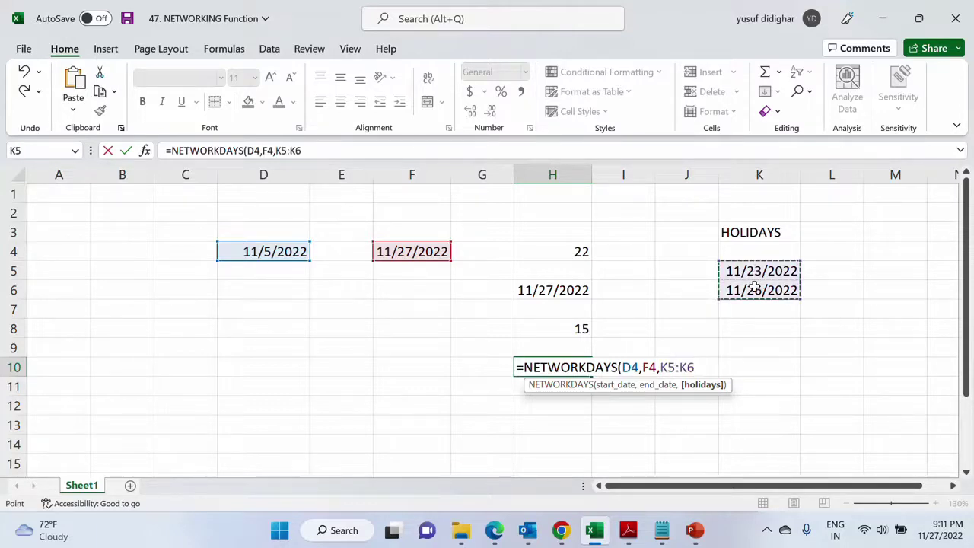
key(Return)
key(Up)
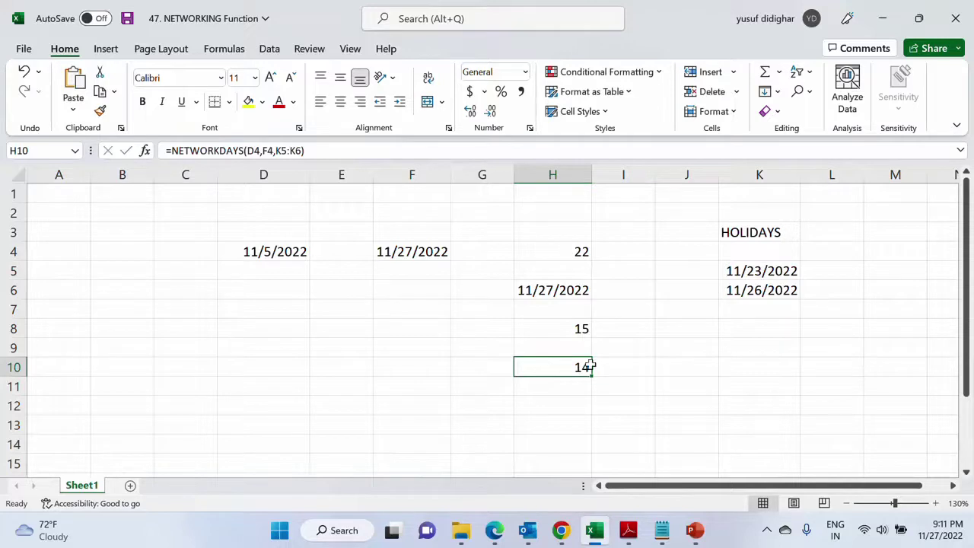
click(571, 322)
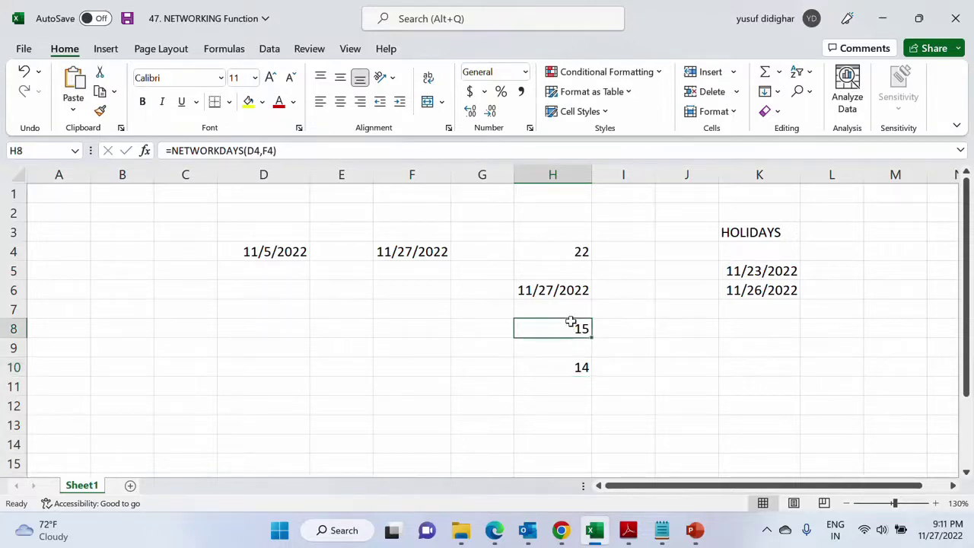
click(572, 364)
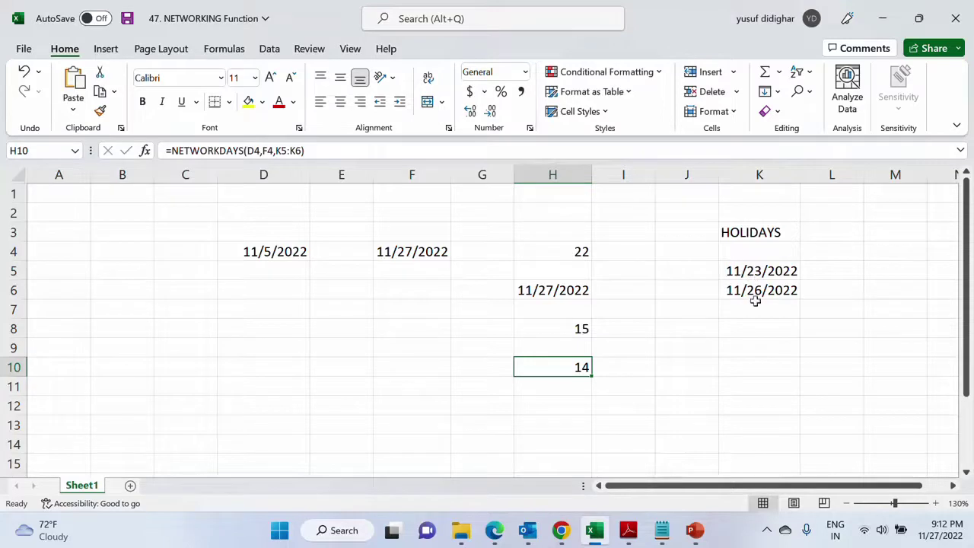
click(952, 539)
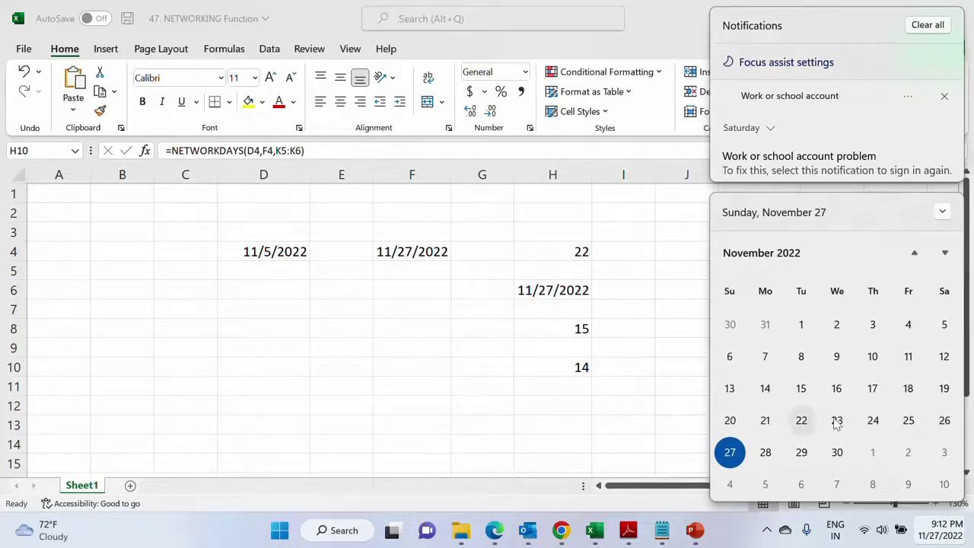
click(563, 371)
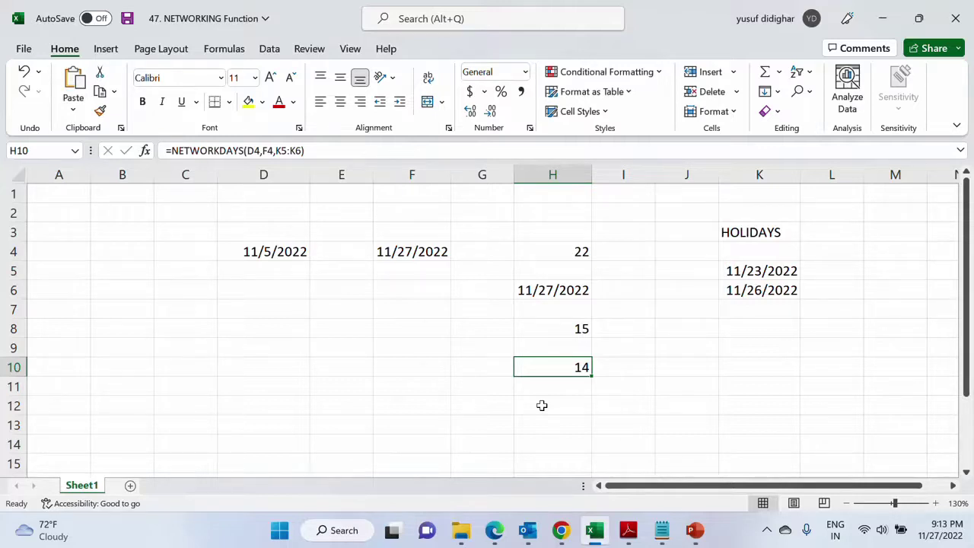
Enter =NETWORKDAYS.INTL(D4,F4) in H12, returning 15 working days.
click(541, 406)
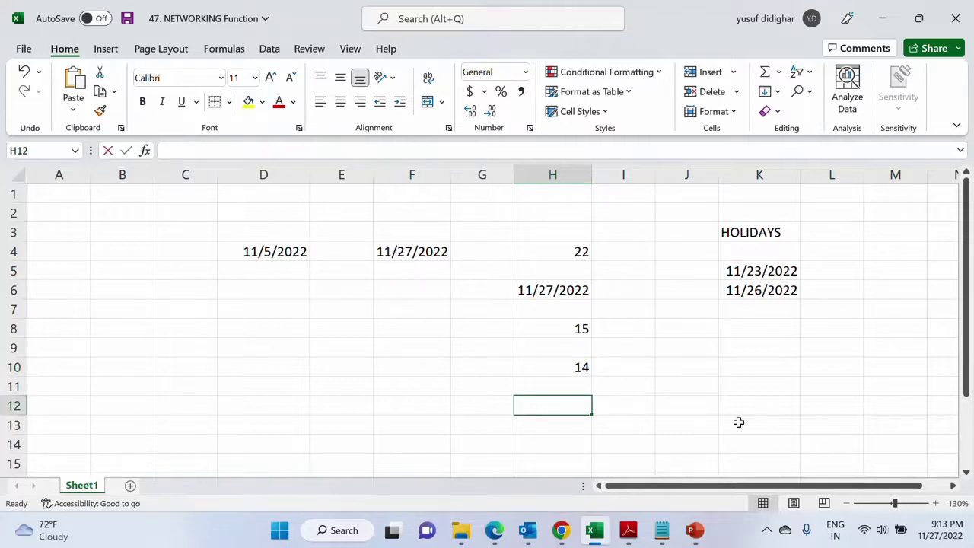
text(=NET)
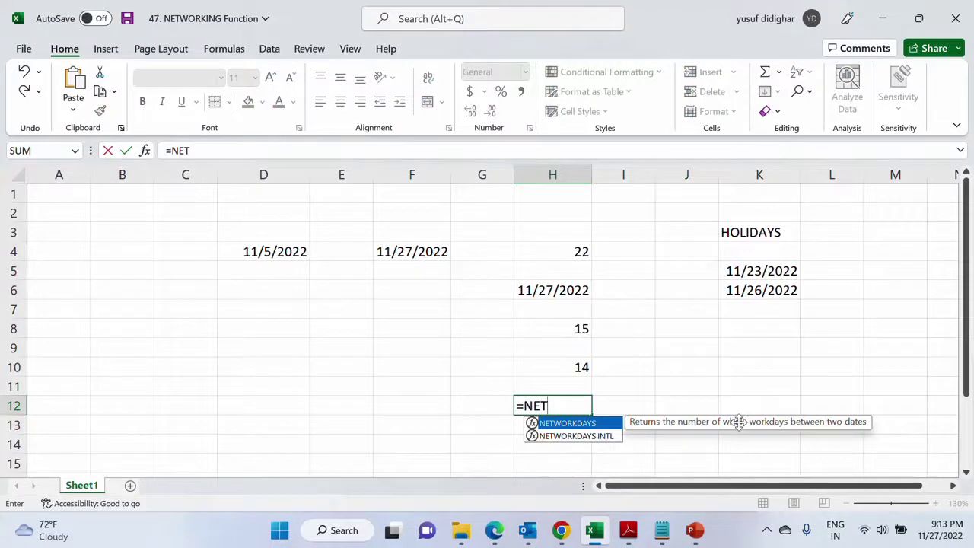
key(Down)
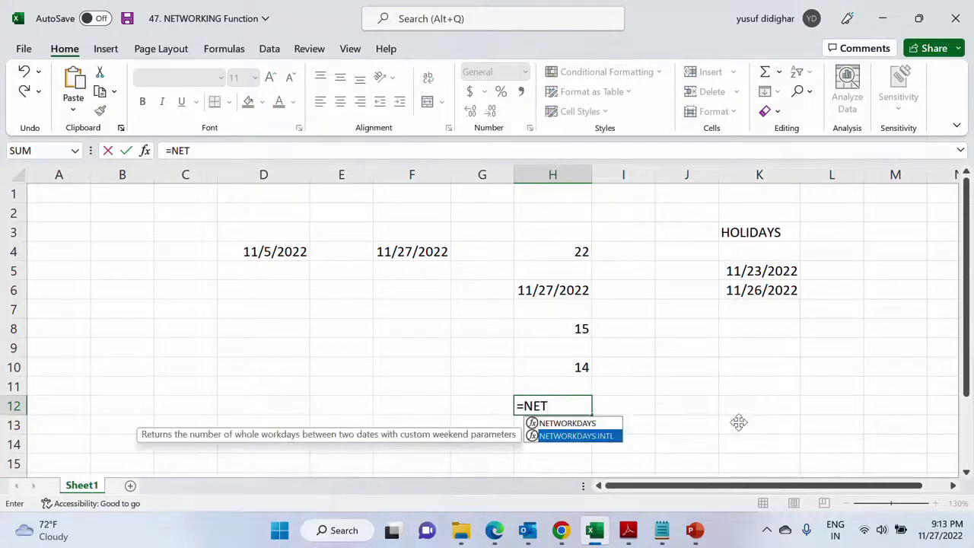
key(Tab)
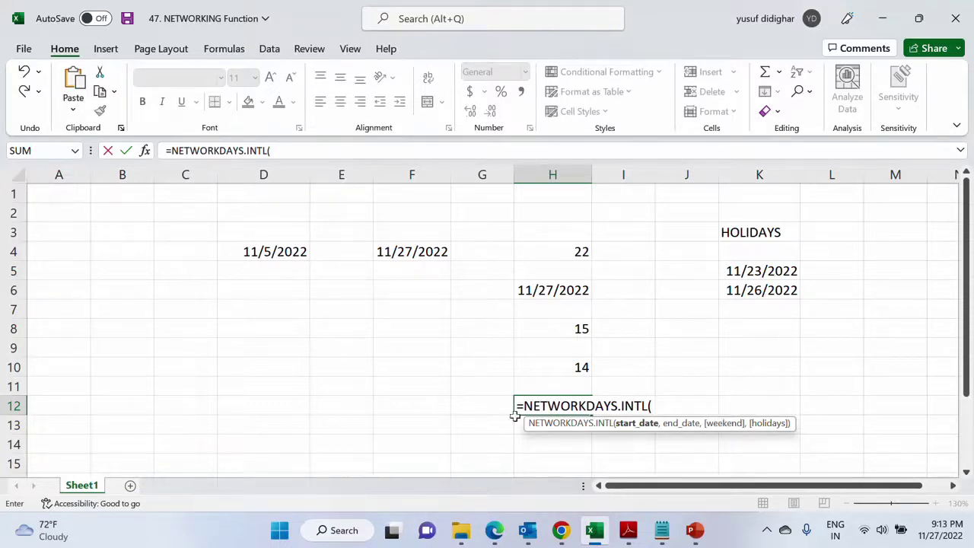
click(259, 248)
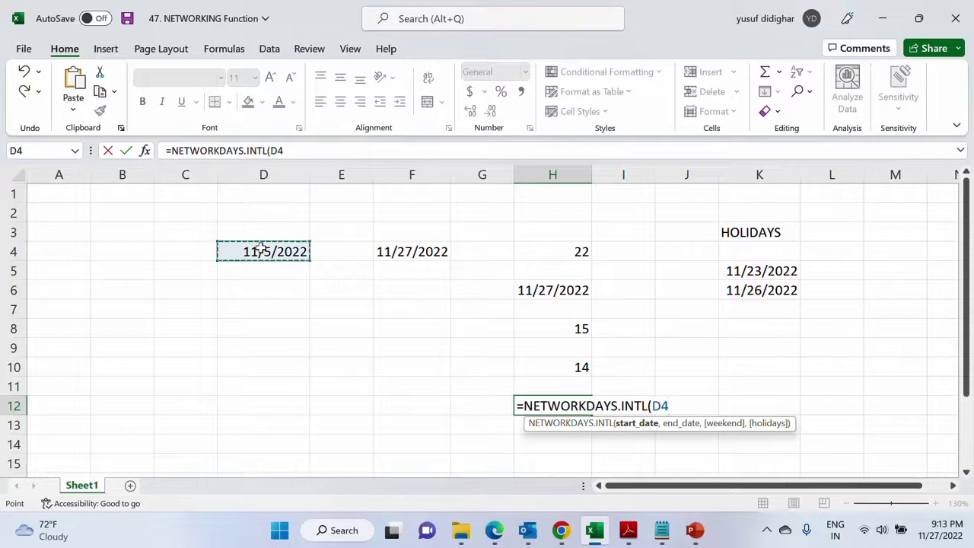
text(,)
click(401, 254)
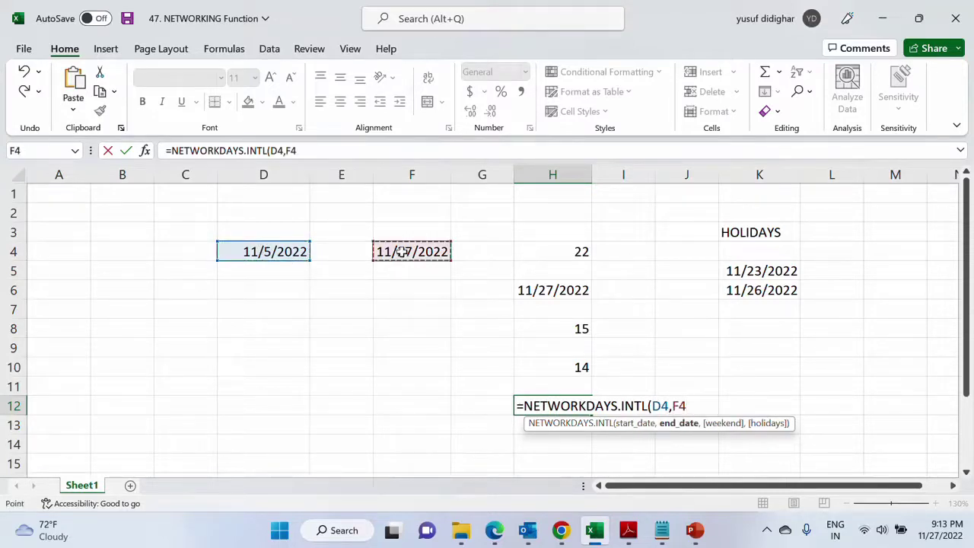
key(Return)
click(575, 407)
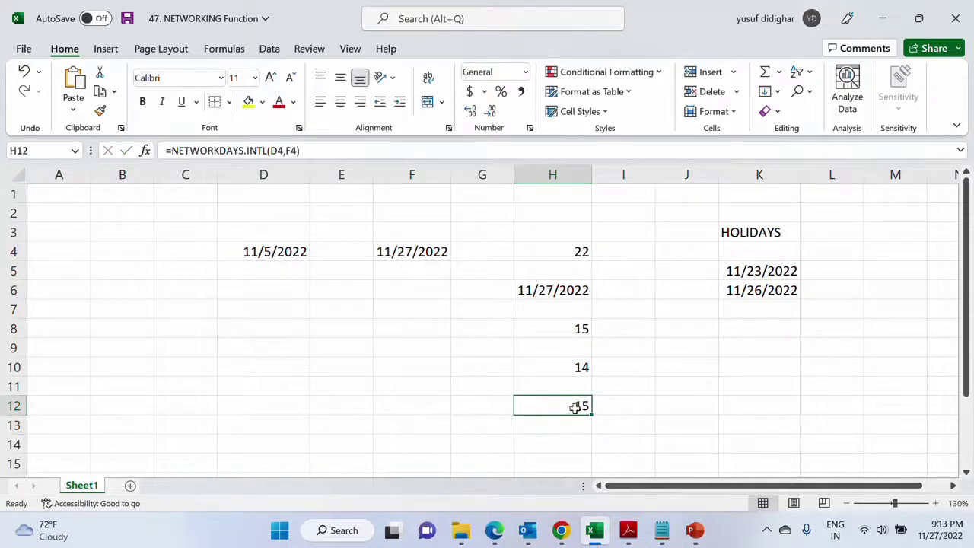
click(566, 445)
text(=NET)
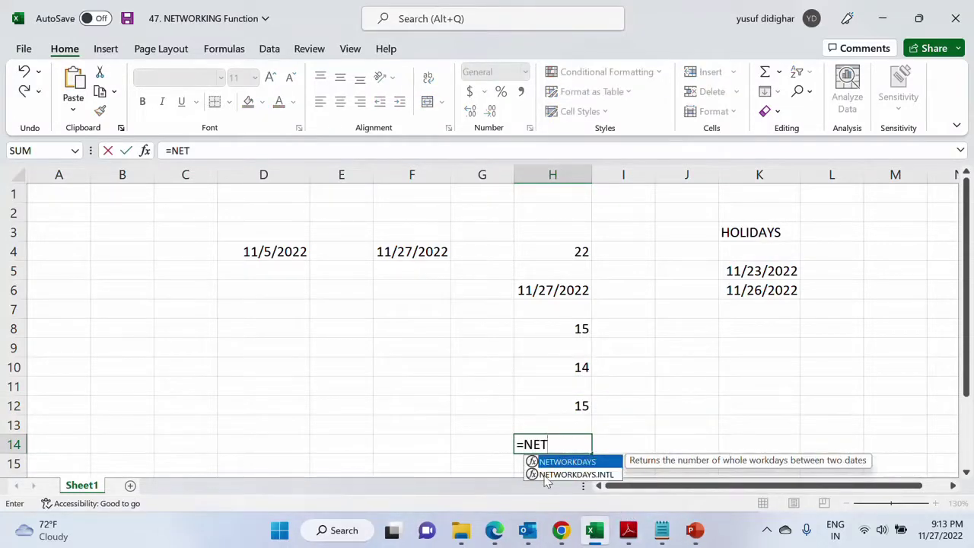
Complete H14 as =NETWORKDAYS.INTL(D4,F4,6) with a Thursday–Friday weekend, returning 17.
click(563, 474)
double_click(545, 474)
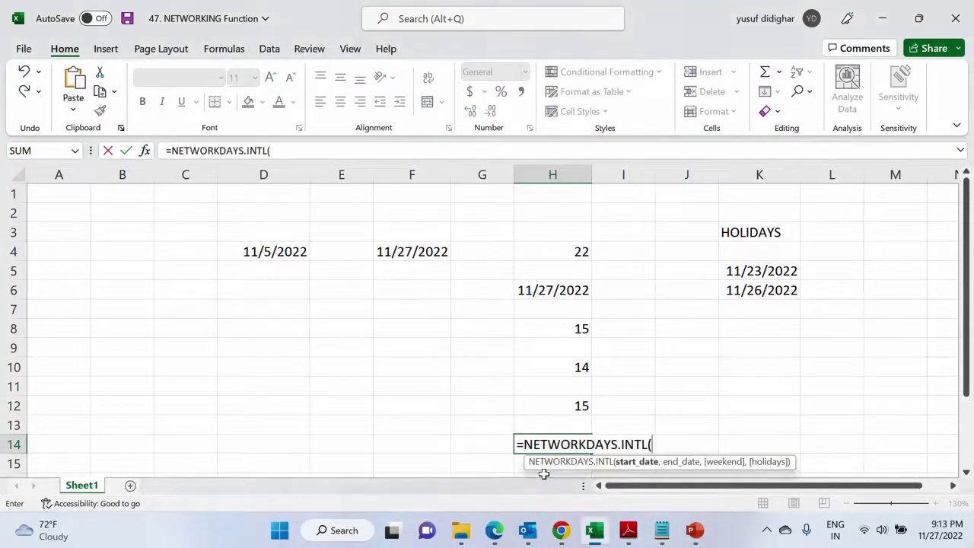
click(276, 252)
text(,)
click(385, 251)
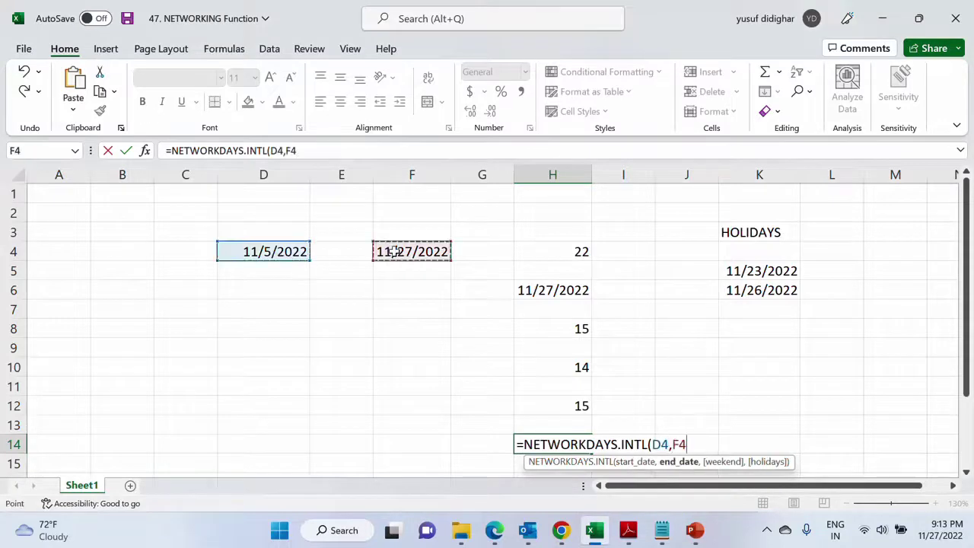
text(,)
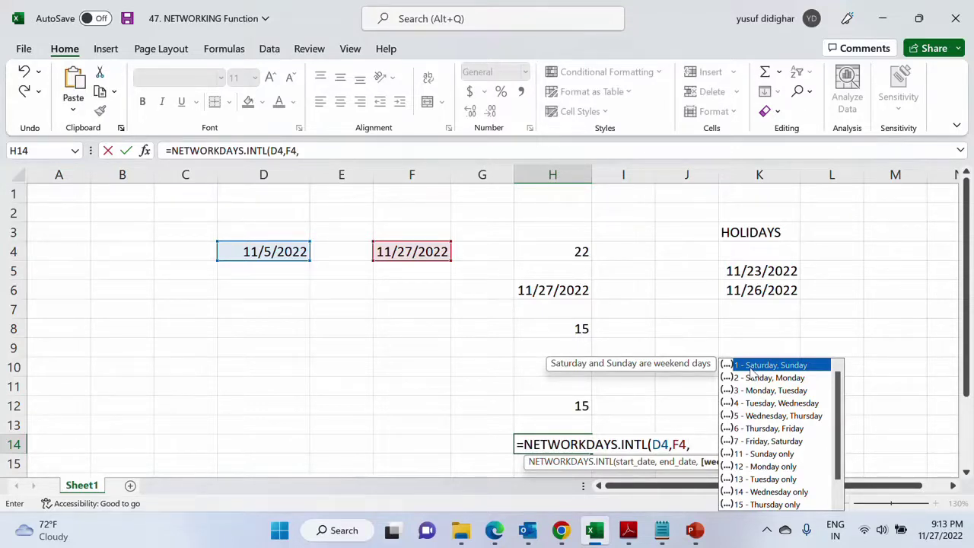
double_click(757, 428)
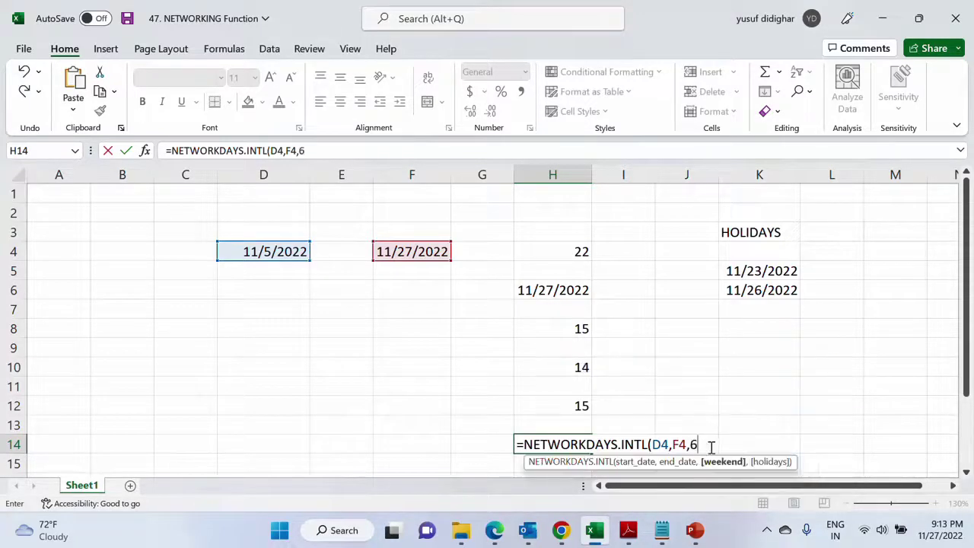
key(Return)
key(Up)
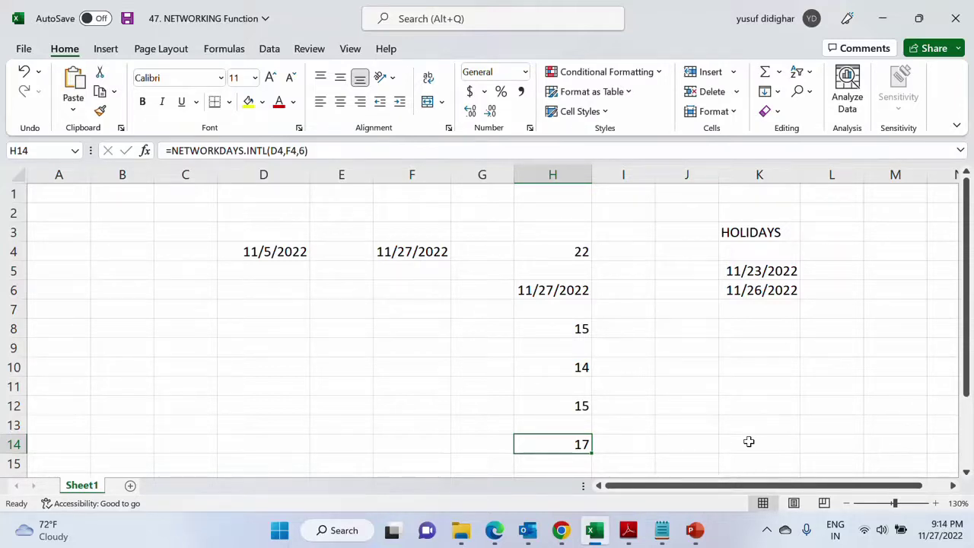
click(581, 337)
click(578, 443)
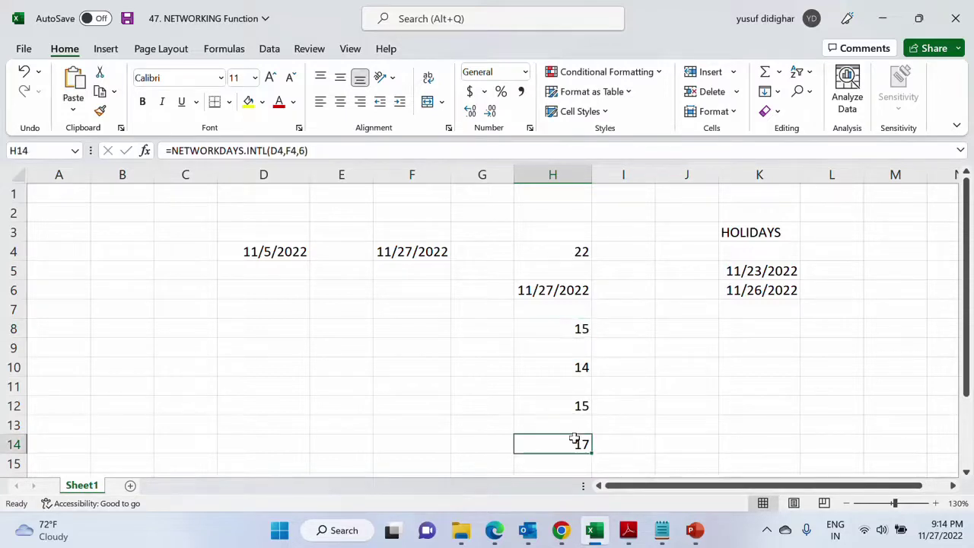
click(942, 533)
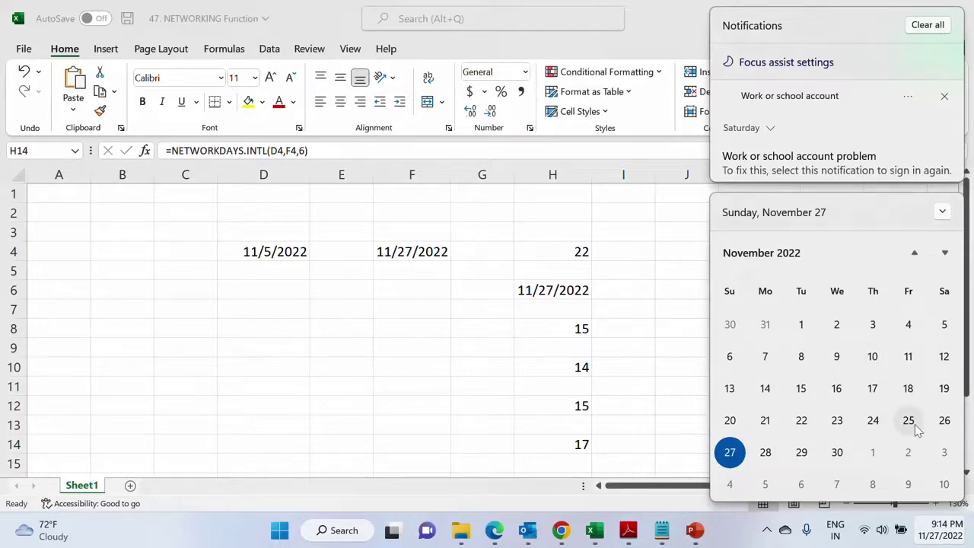
click(579, 444)
double_click(578, 443)
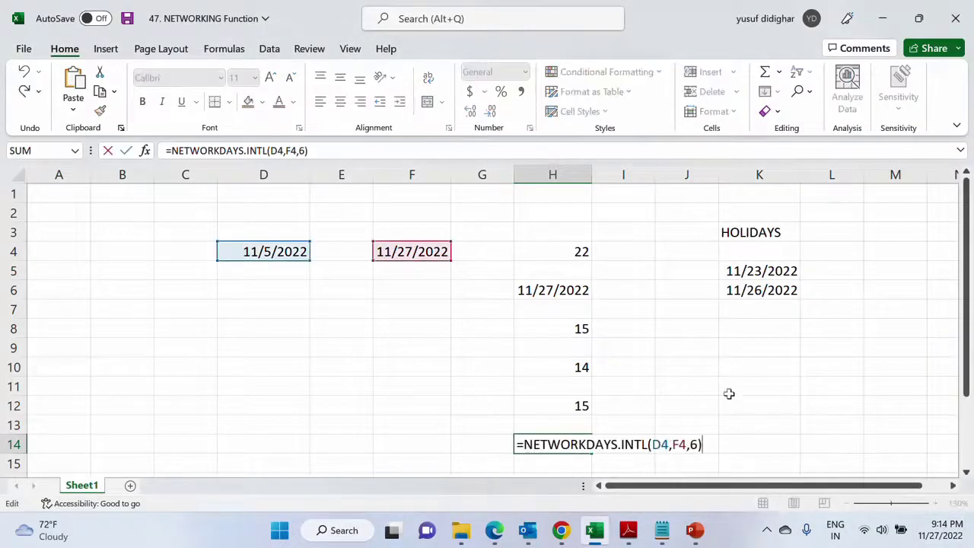
key(BackSpace)
key(BackSpace)
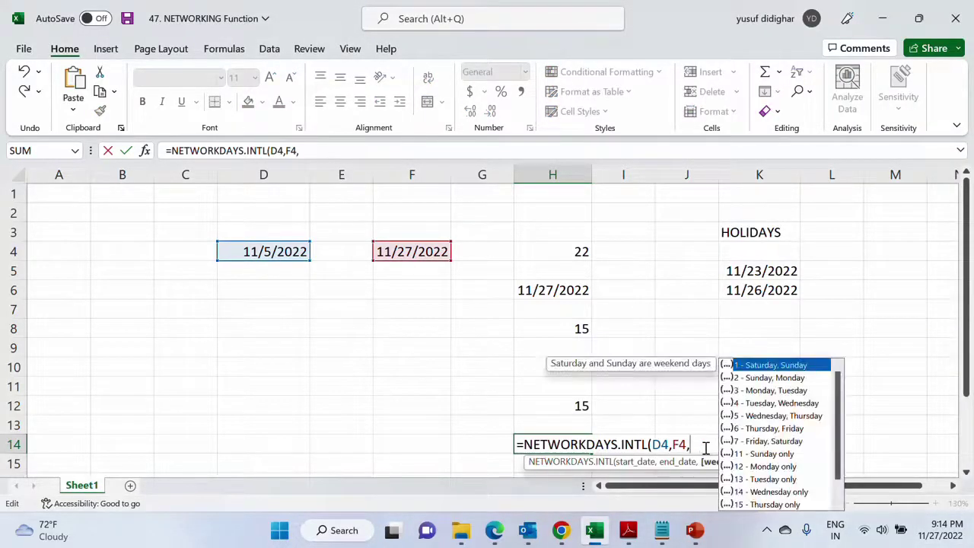
double_click(763, 429)
key(Return)
key(Up)
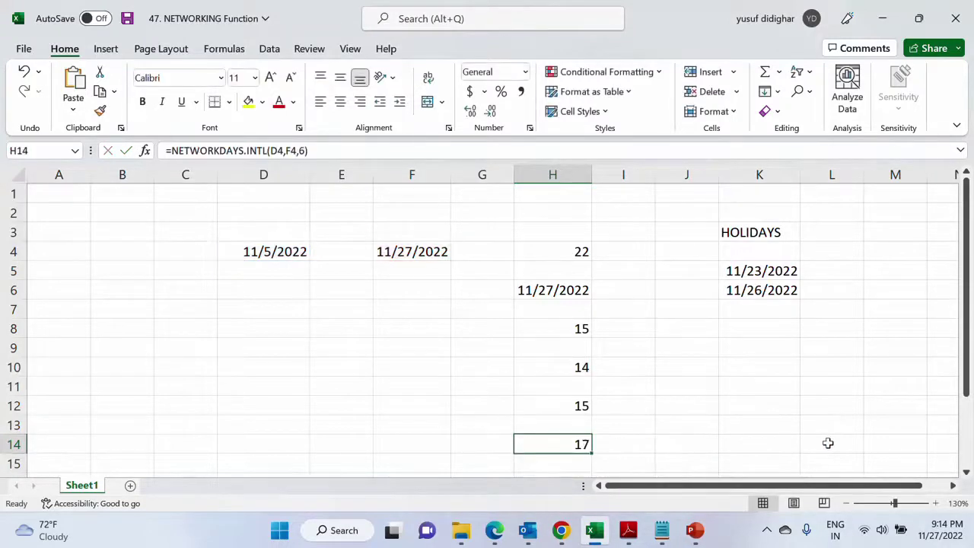
click(923, 530)
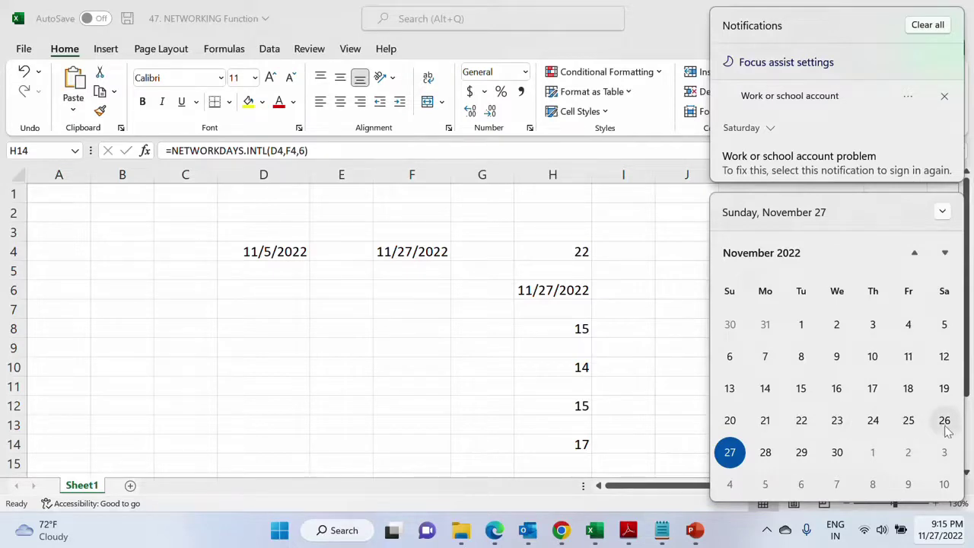
In H16, start a NETWORKDAYS.INTL formula with D4 as start and F4 as end date.
click(597, 449)
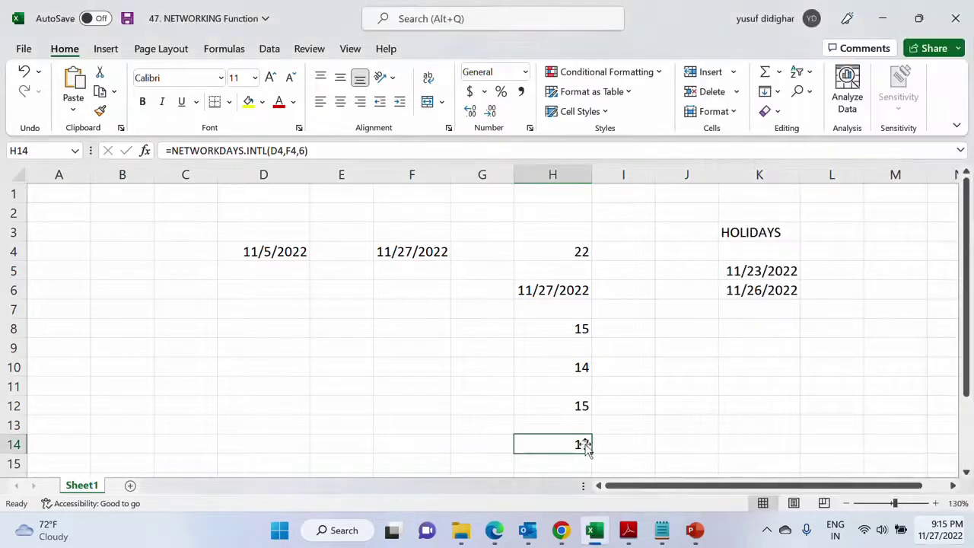
scroll(597, 437, down, 1)
click(567, 419)
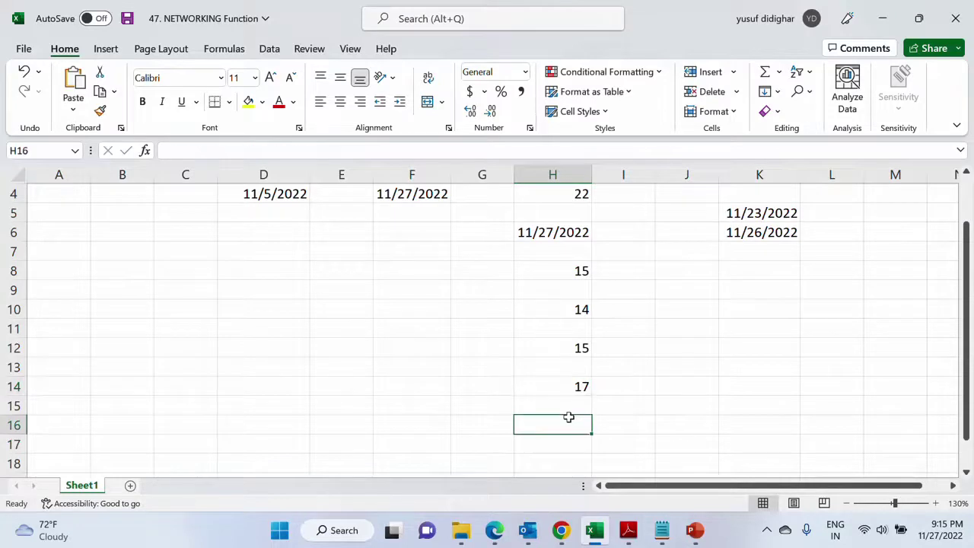
text(=NET)
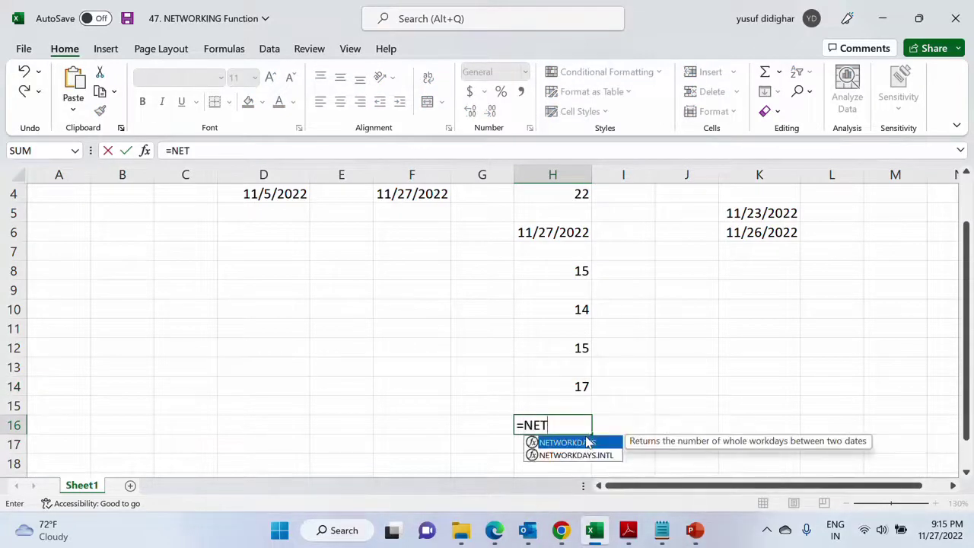
double_click(588, 456)
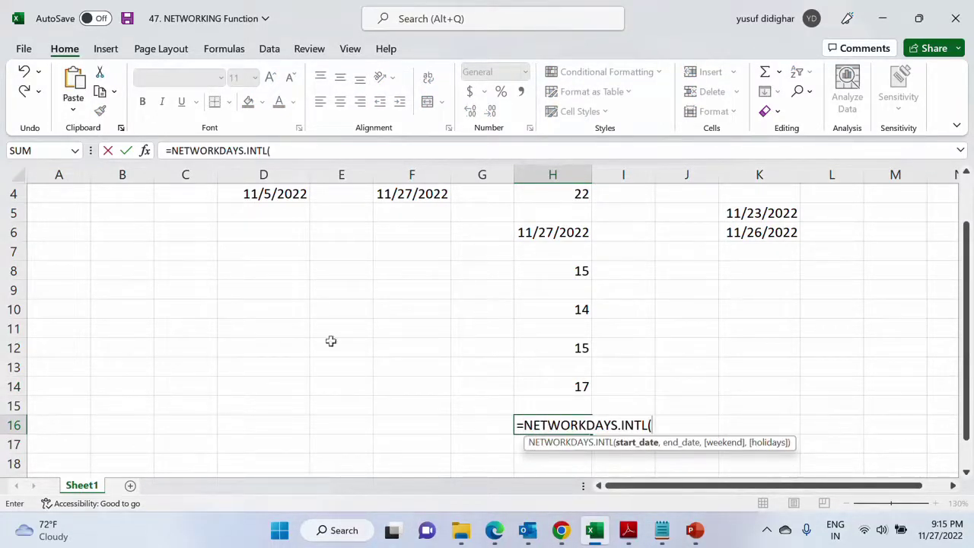
click(273, 194)
text(,)
click(403, 200)
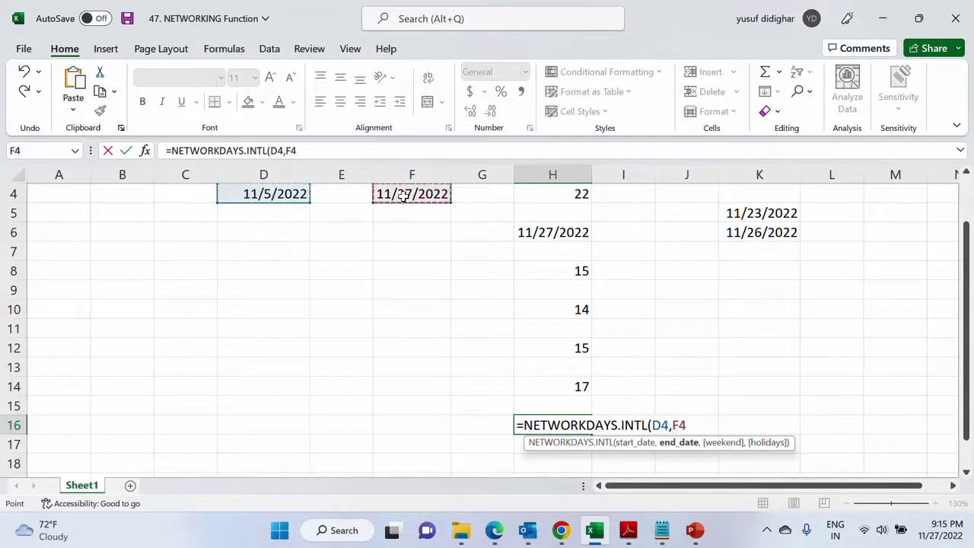
text(,)
Add weekend code 6 (Thursday–Friday) and holidays K5:K6, giving 15 working days.
double_click(759, 429)
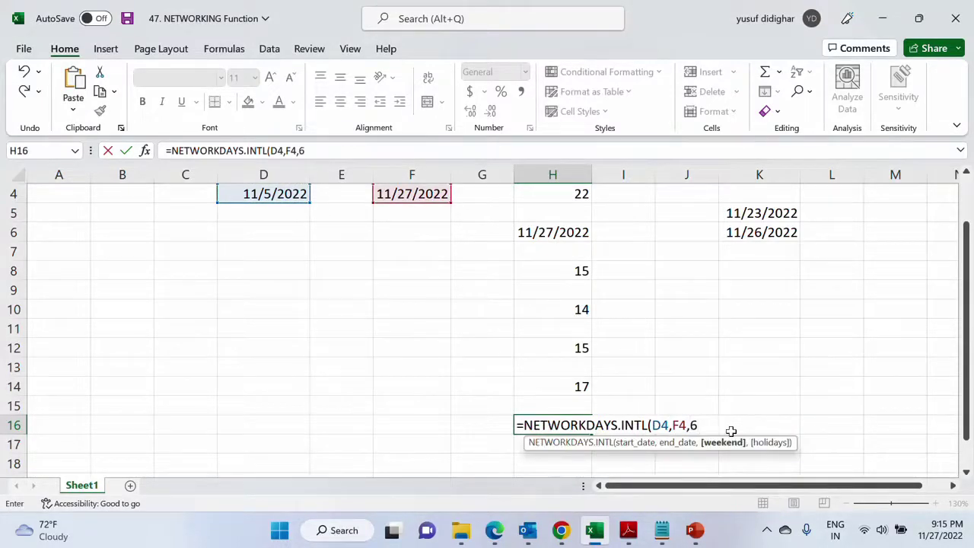
key(BackSpace)
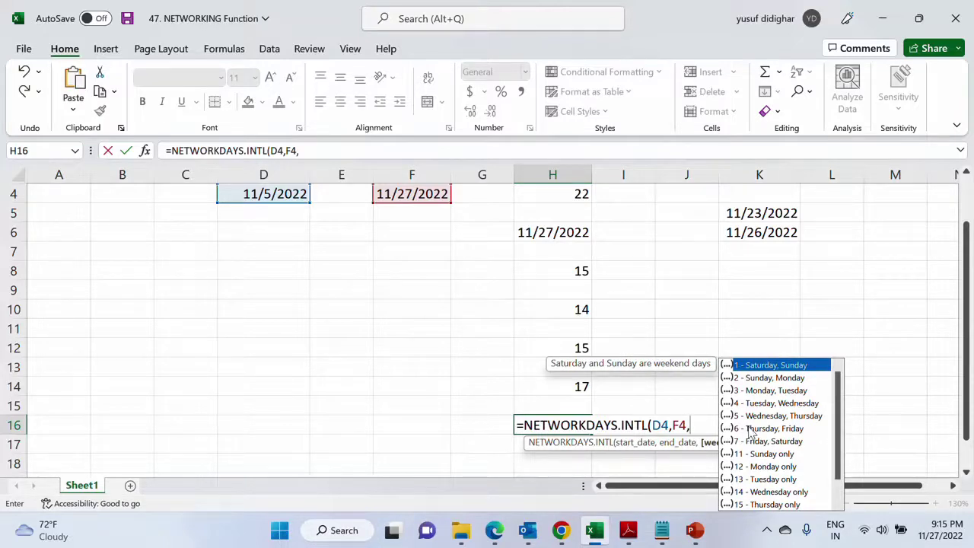
double_click(750, 432)
text(,)
drag(763, 215, 763, 233)
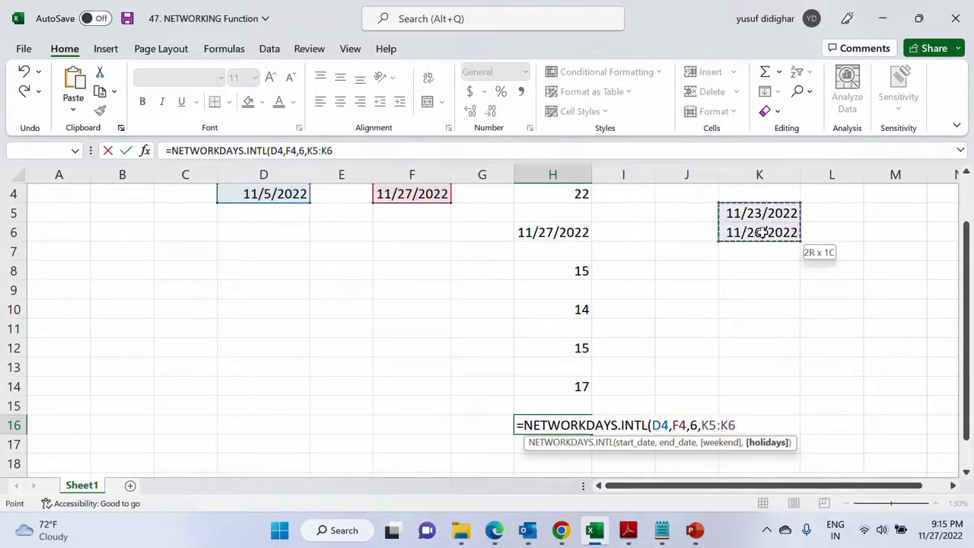
key(Return)
click(569, 426)
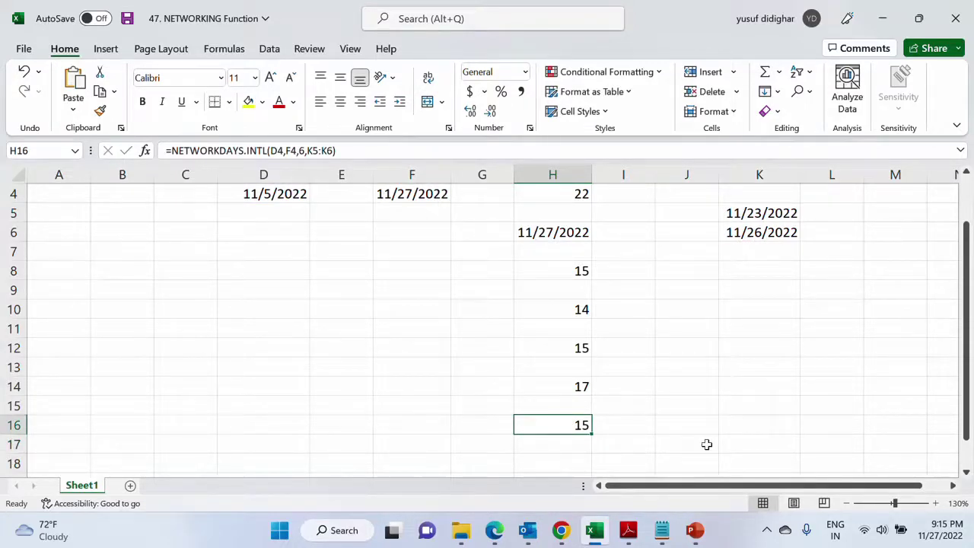
click(745, 214)
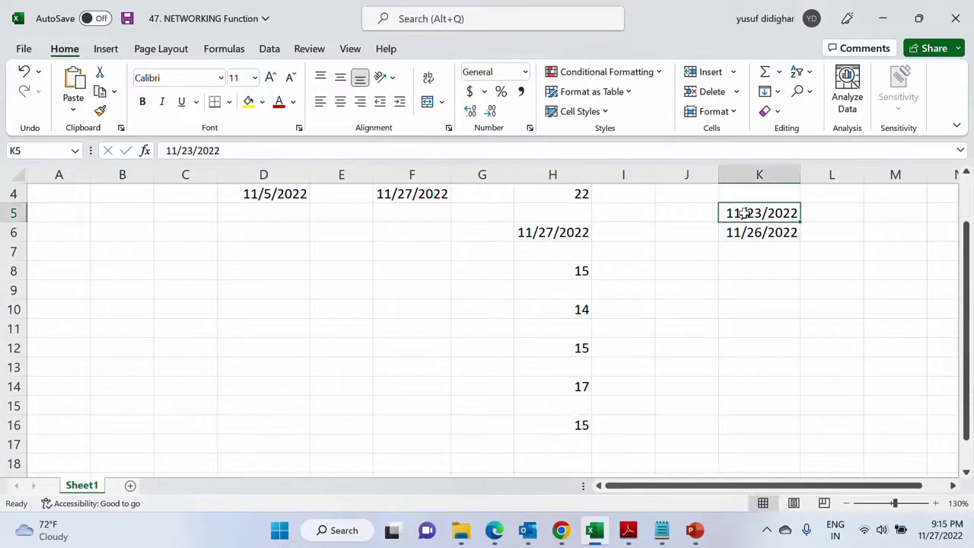
drag(745, 214, 742, 232)
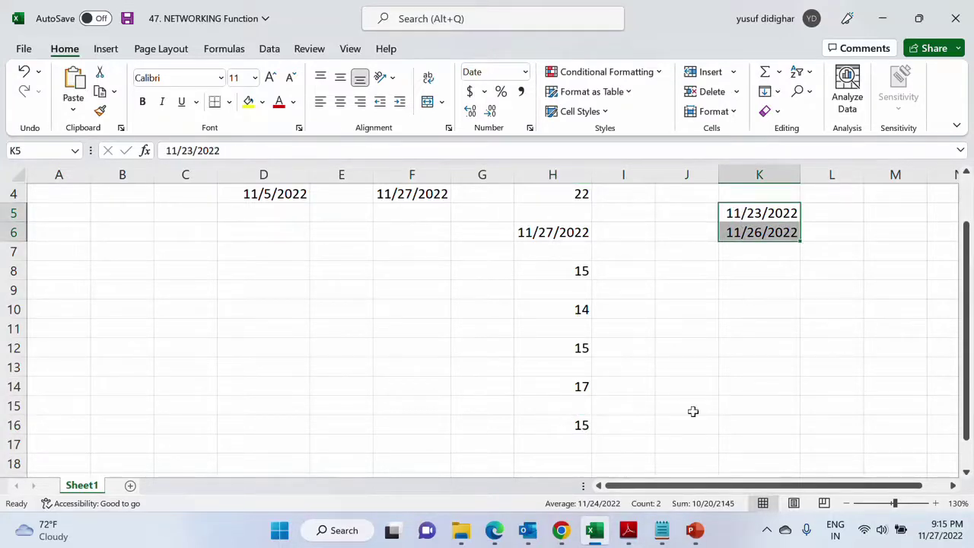
click(930, 532)
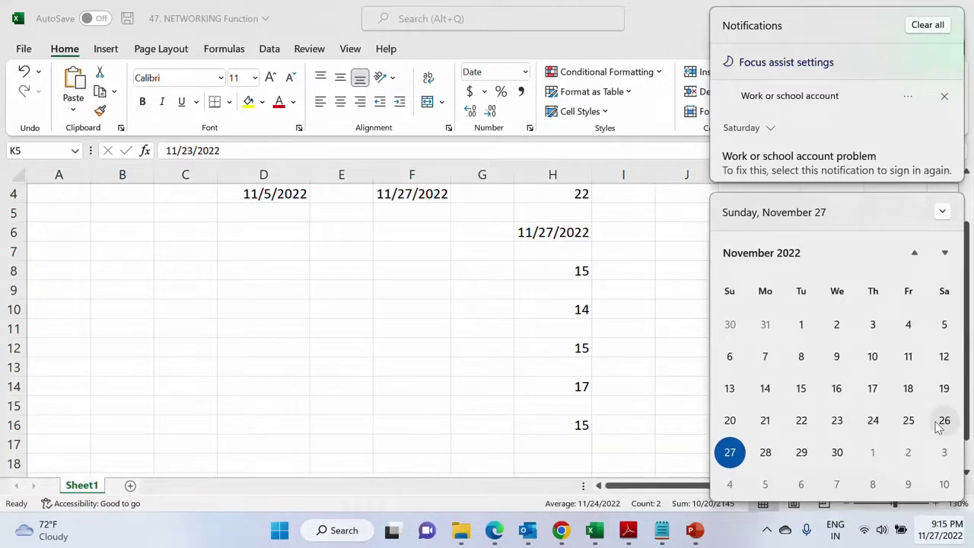
click(578, 426)
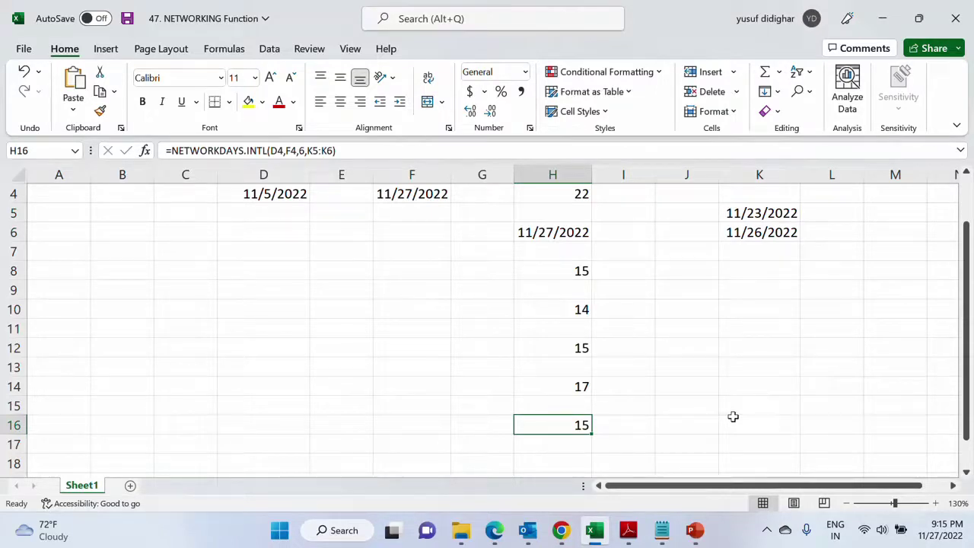
click(733, 416)
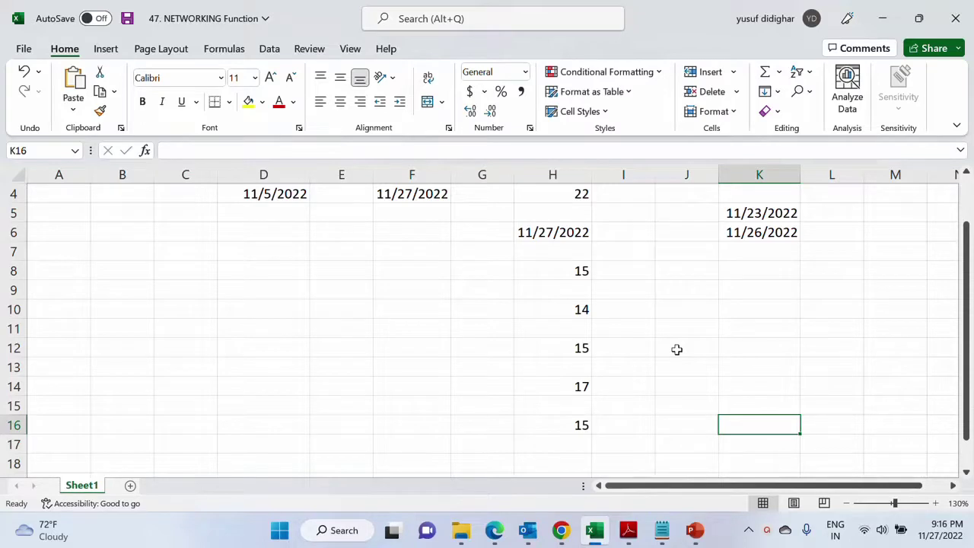
Type the headers STARTDATE in C19 and ENDATE in D19.
scroll(621, 334, down, 3)
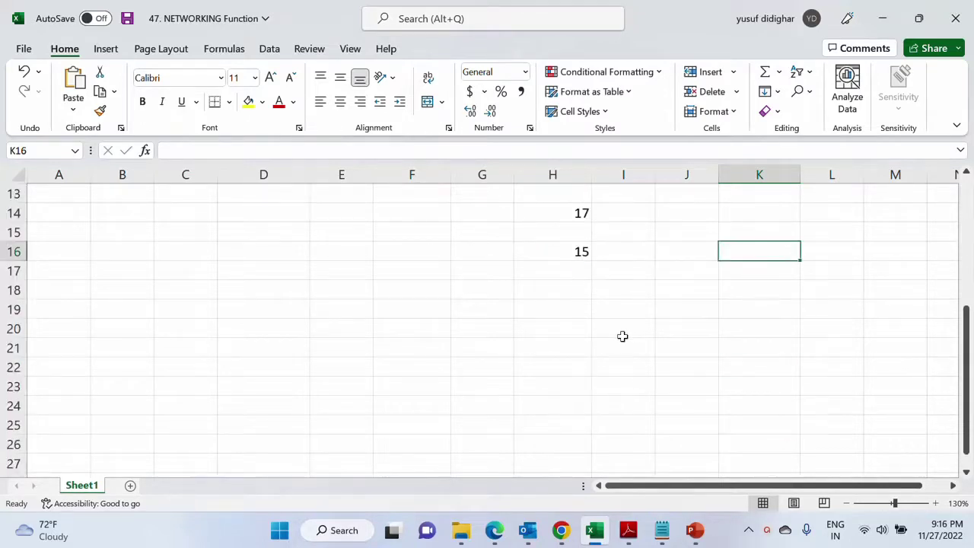
click(200, 309)
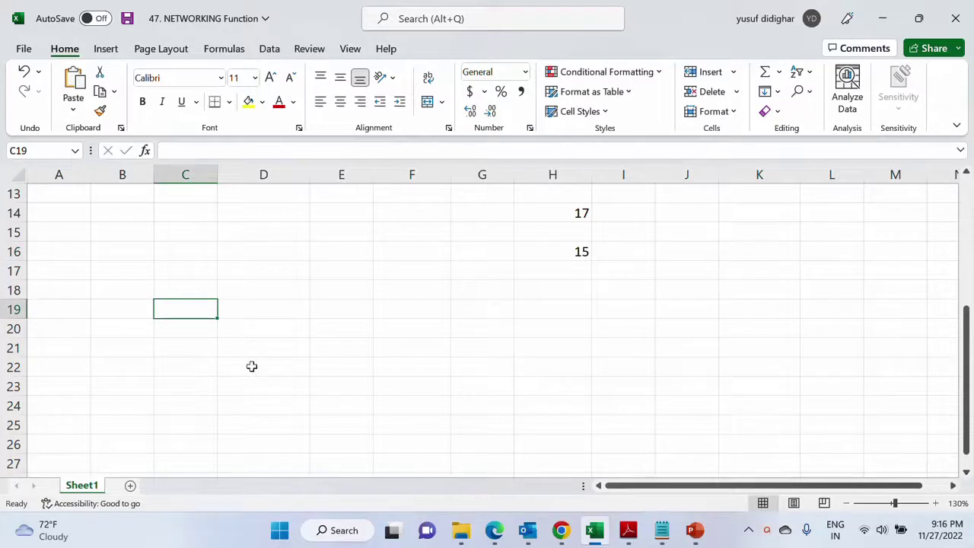
scroll(252, 365, down, 1)
text(STARTDATE)
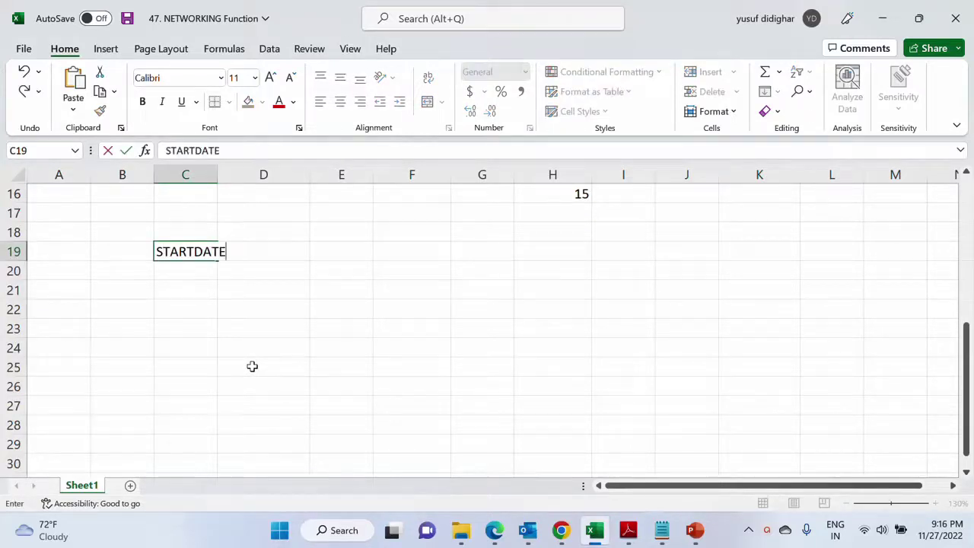
key(Tab)
text(ENDATE)
key(Tab)
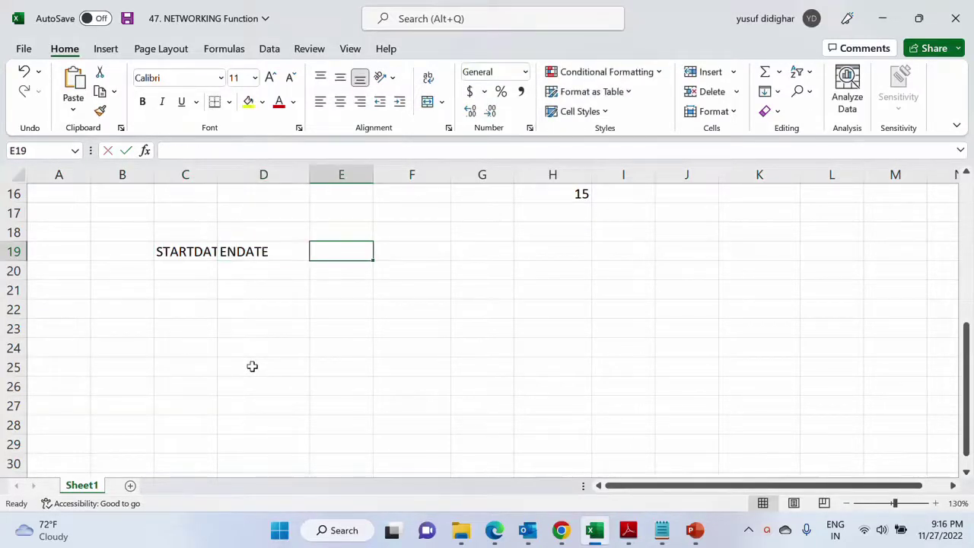
Widen column C to fit and make the C19:D19 headers bold.
double_click(217, 174)
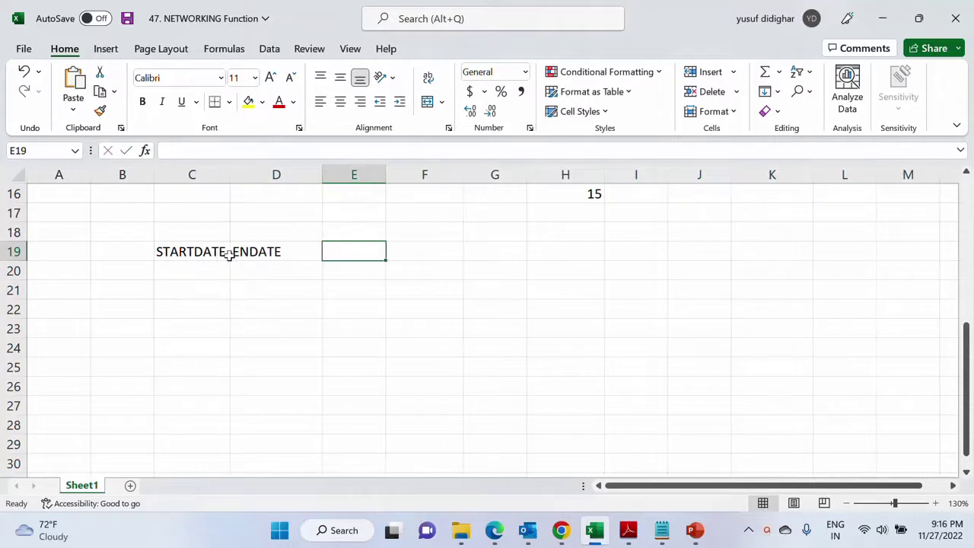
click(227, 253)
drag(227, 253, 239, 252)
key(ctrl+b)
click(205, 286)
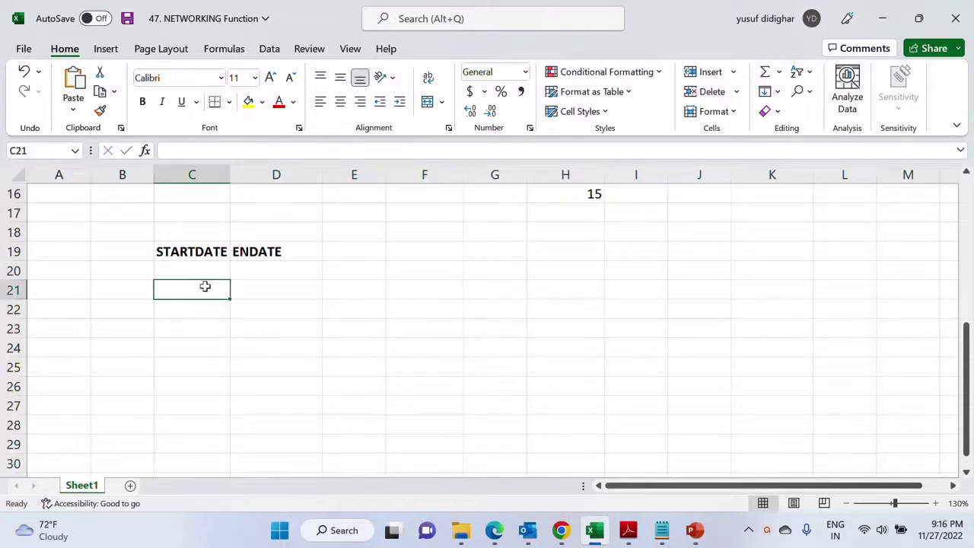
click(194, 273)
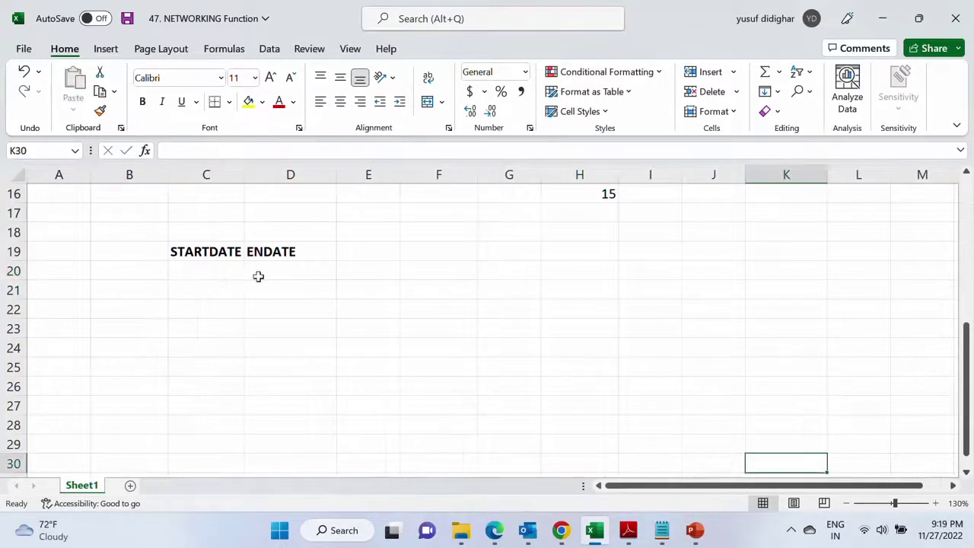
click(217, 272)
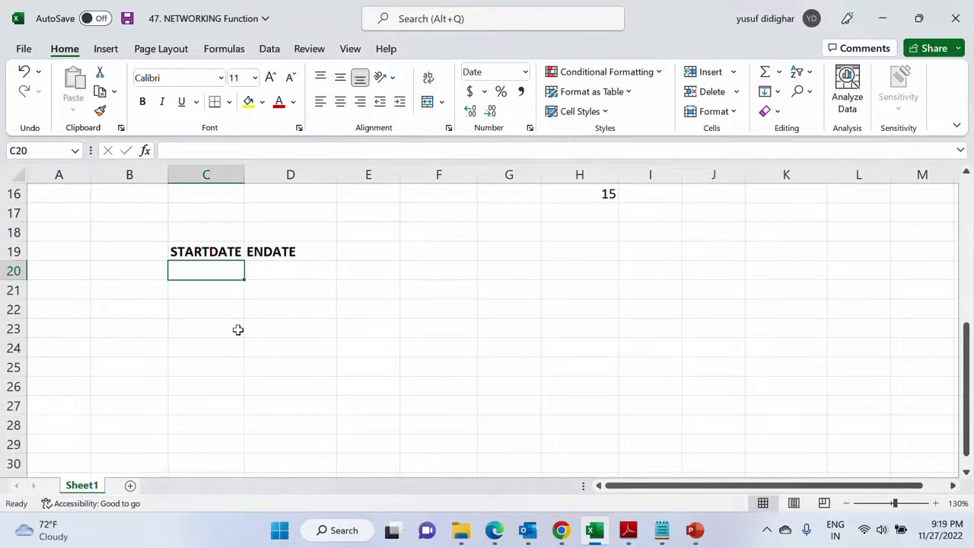
Enter =TODAY() in B20, showing 11/27/2022.
key(Left)
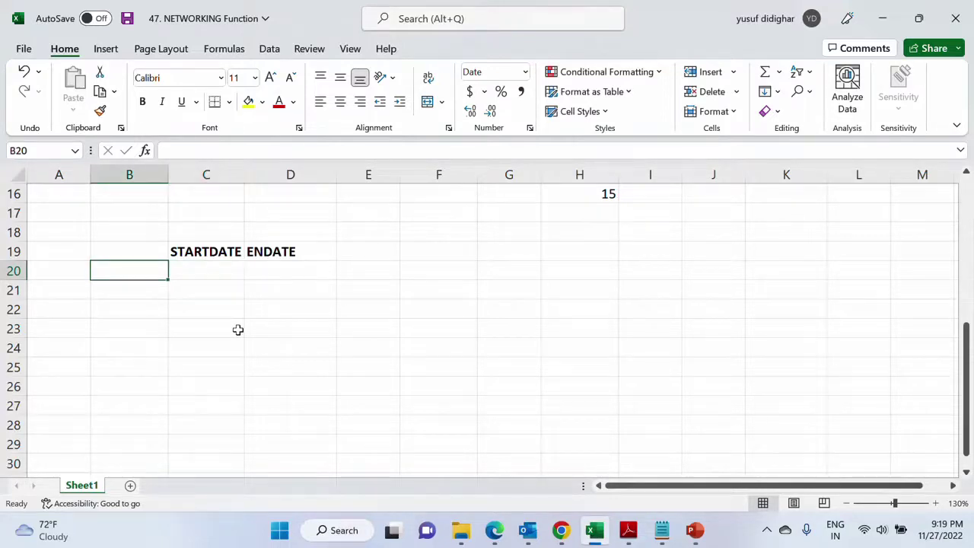
text(=TODAY()
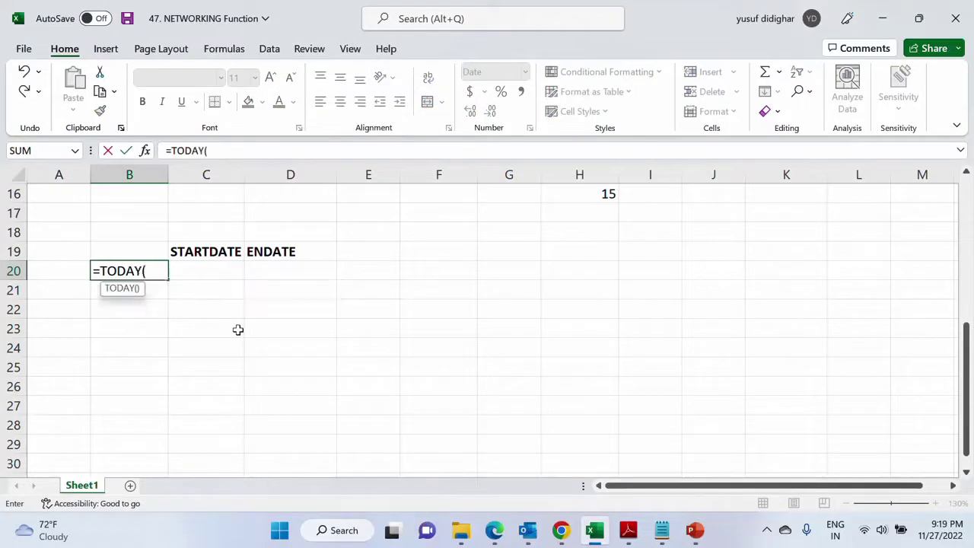
text())
key(Return)
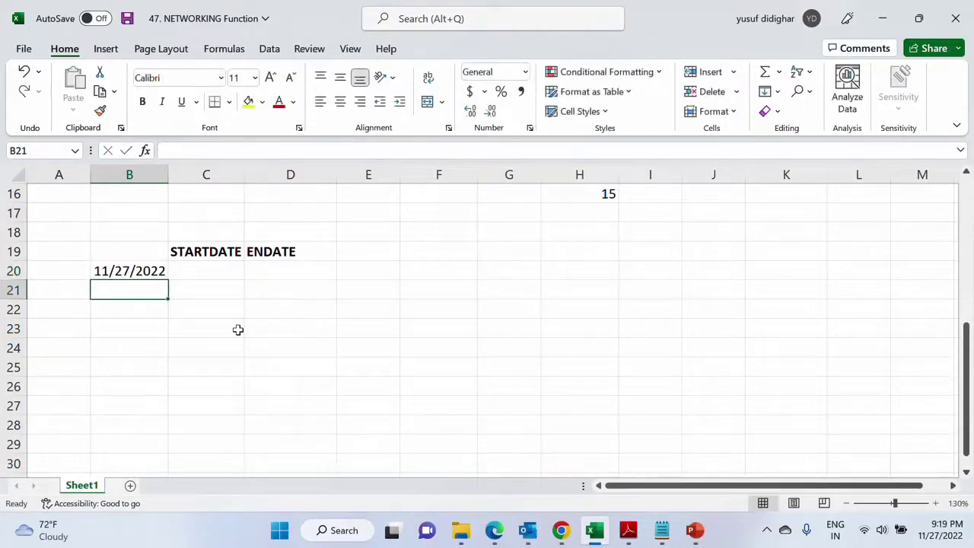
key(Up)
key(Right)
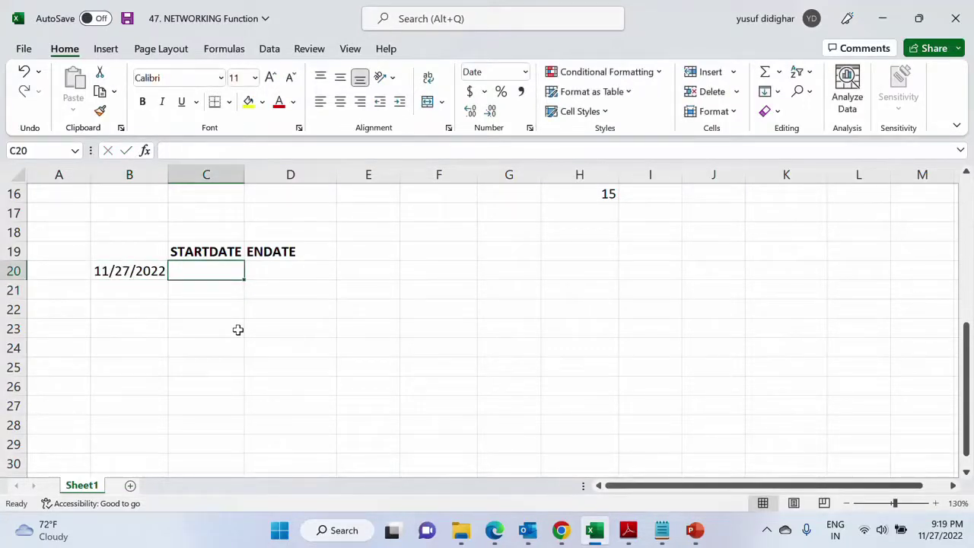
key(Left)
key(Right)
Enter =DATE(YEAR(B20),1,1) in C20 for January 1 of the year.
text(=DATE()
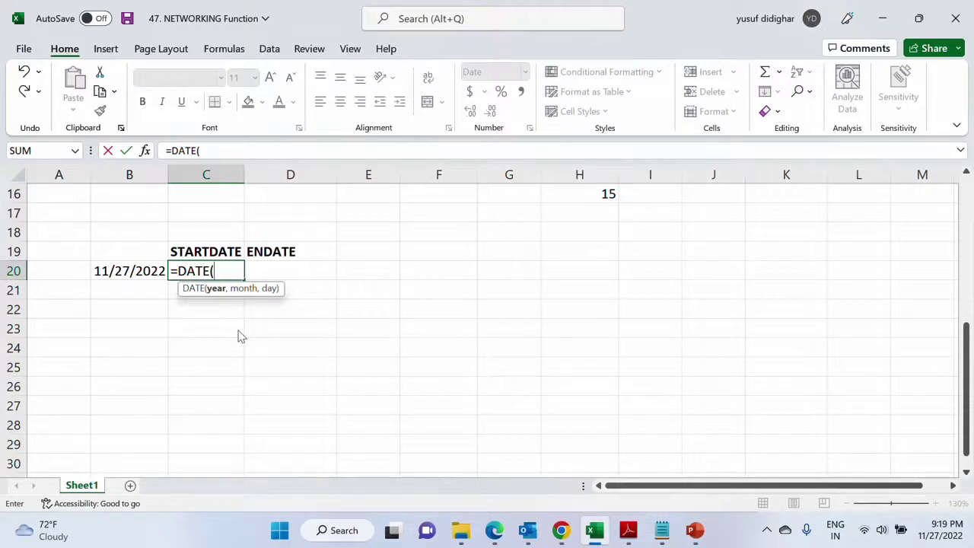
text(YEAR()
key(Left)
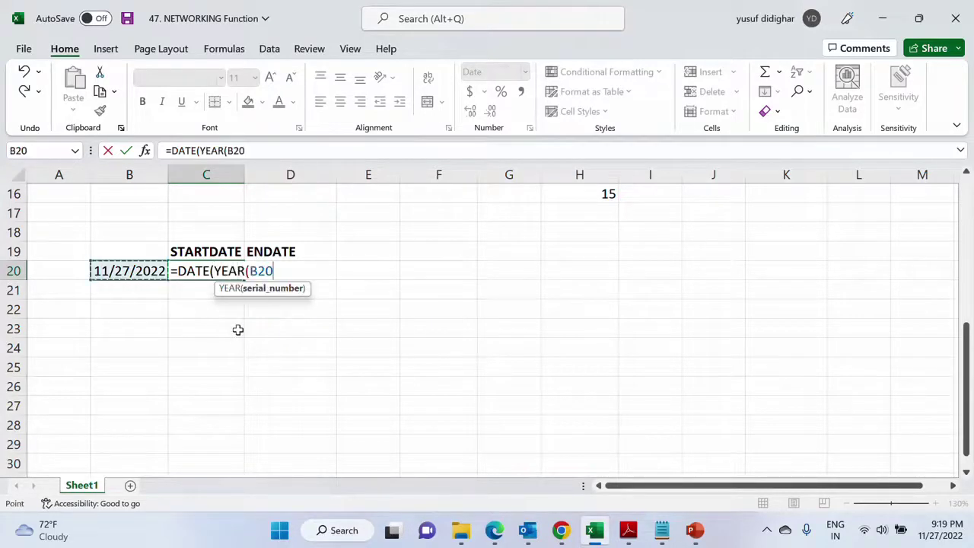
text(),)
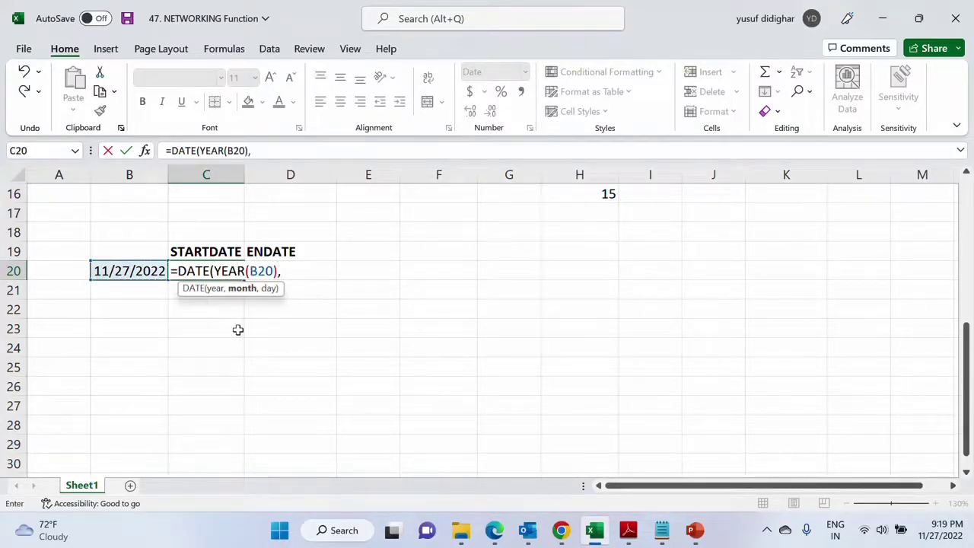
text(1,1))
key(Return)
key(Up)
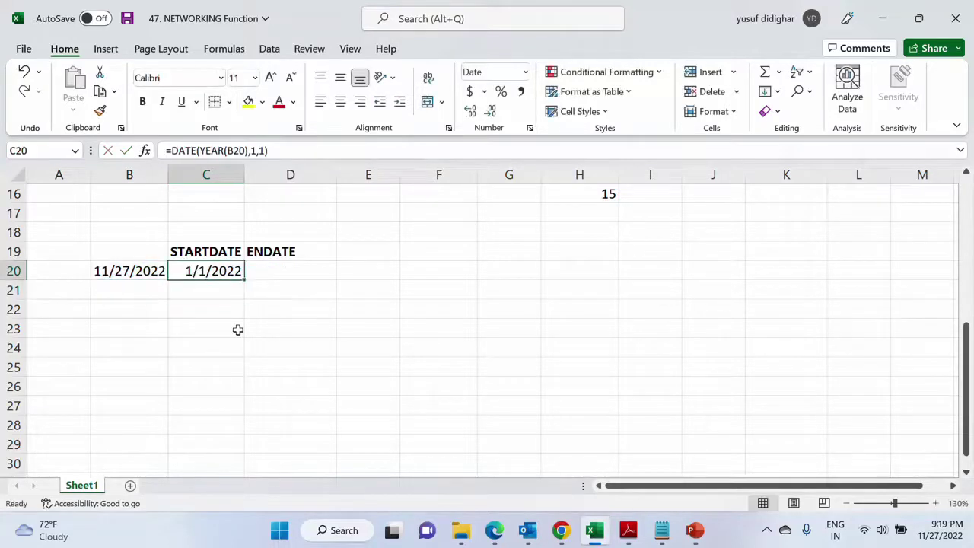
Change C20's formula to =DATE(YEAR(TODAY()),1,1), showing 1/1/2022.
key(F2)
double_click(259, 271)
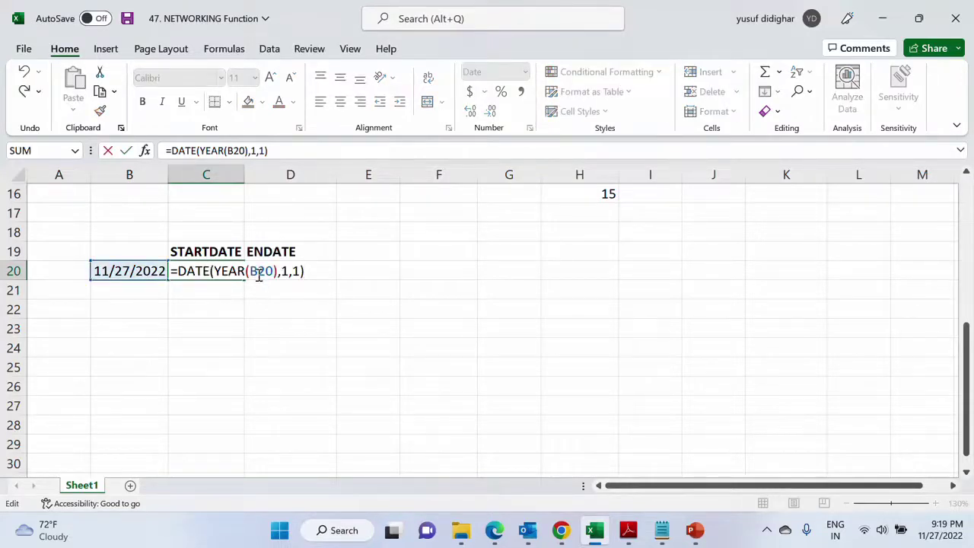
text(TODAY()
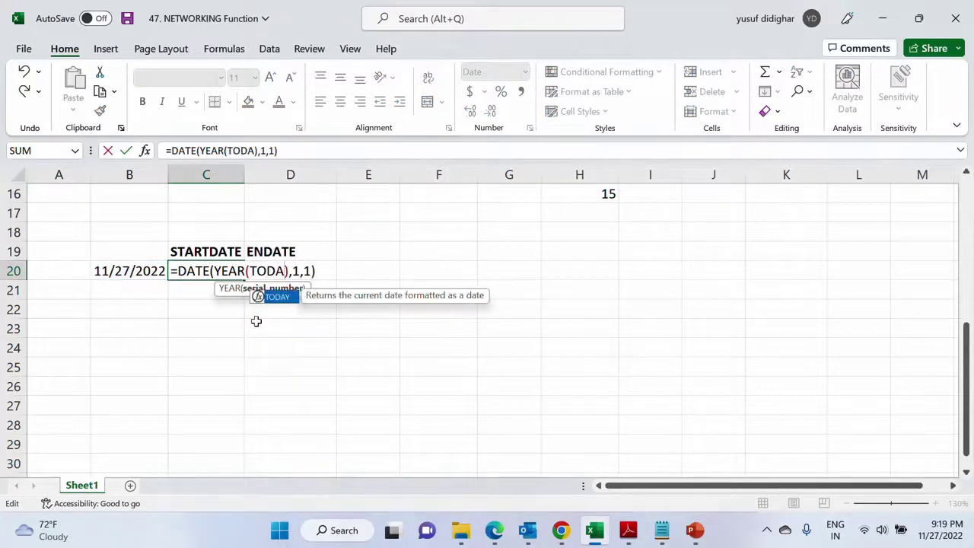
text())
key(Return)
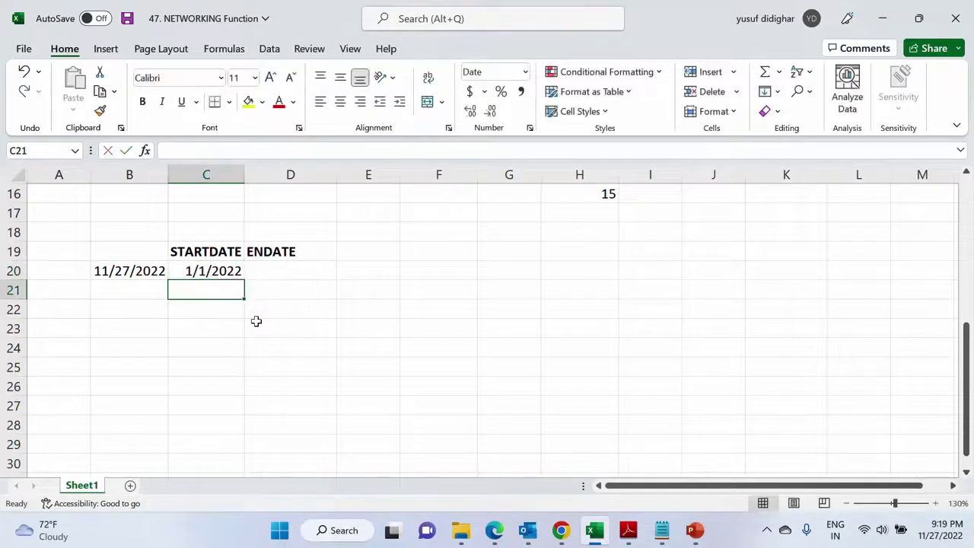
key(Up)
Enter =EOMONTH(C20,0) in D20 so it shows the month-end 1/31/2022.
click(277, 274)
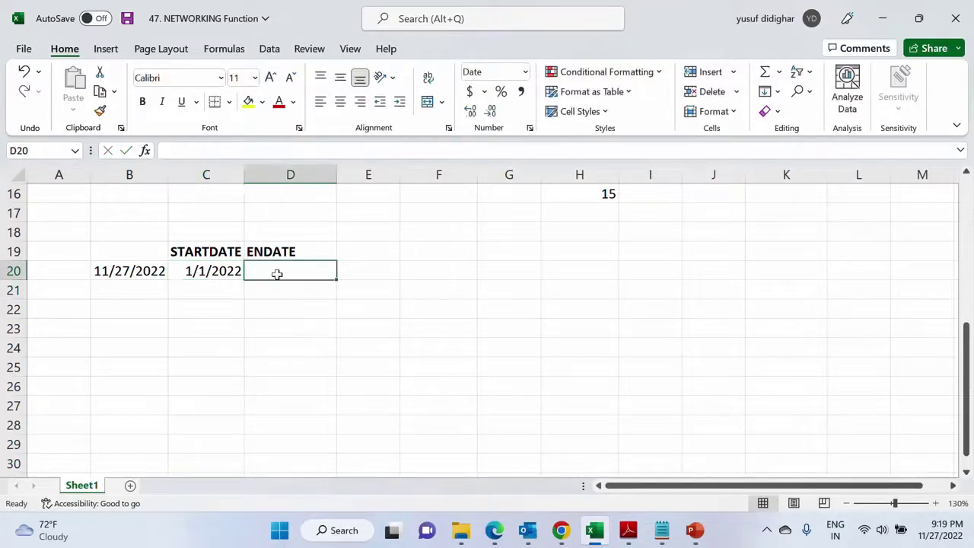
click(217, 272)
click(270, 272)
click(224, 271)
click(270, 274)
text(=EO)
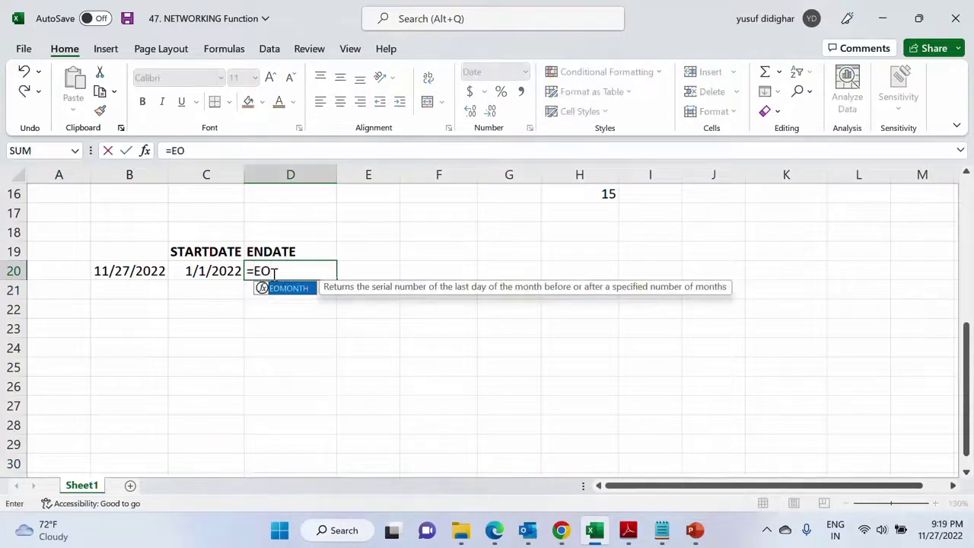
key(Tab)
key(Left)
key(Return)
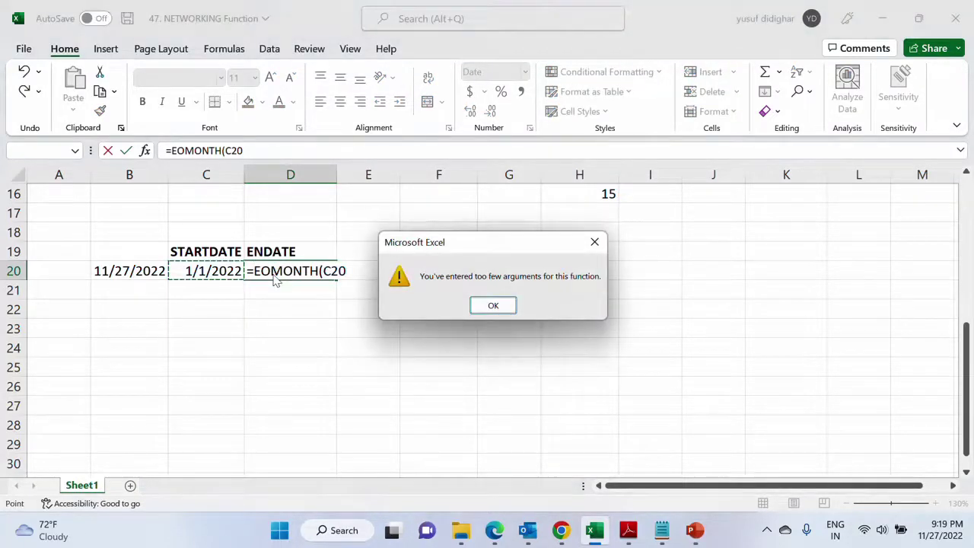
key(Return)
text(,0)
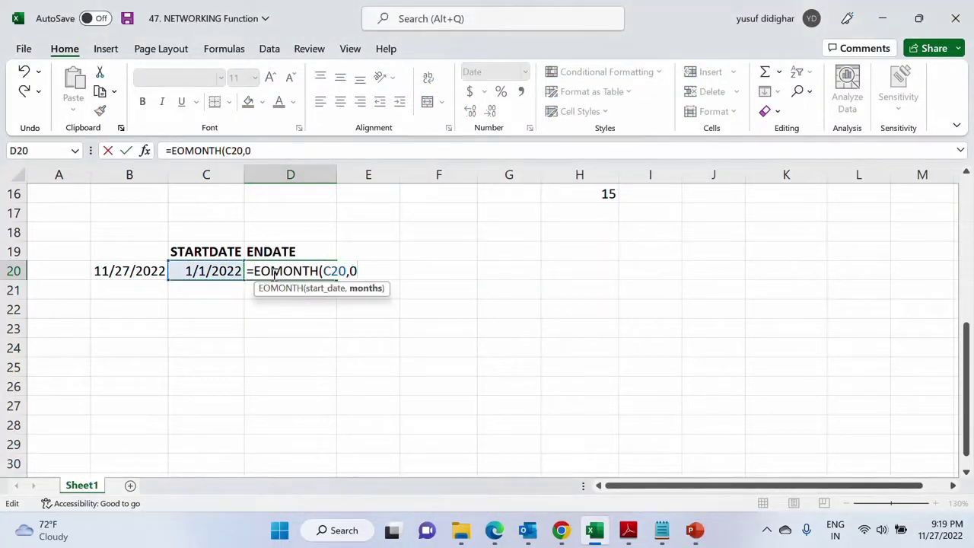
key(Return)
click(275, 275)
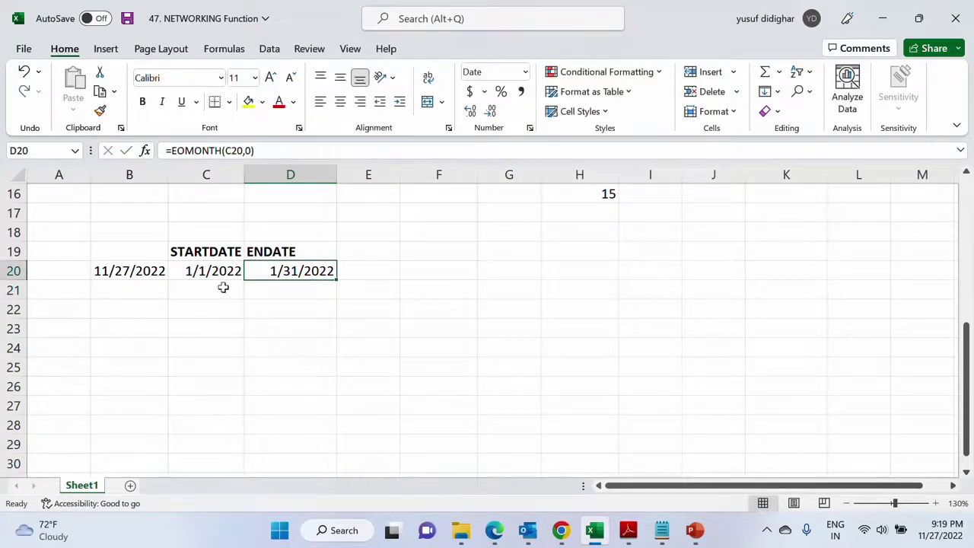
Try the alternative =EDATE(C20,1)-1 in E20, then clear it again.
click(366, 270)
text(=EDATE()
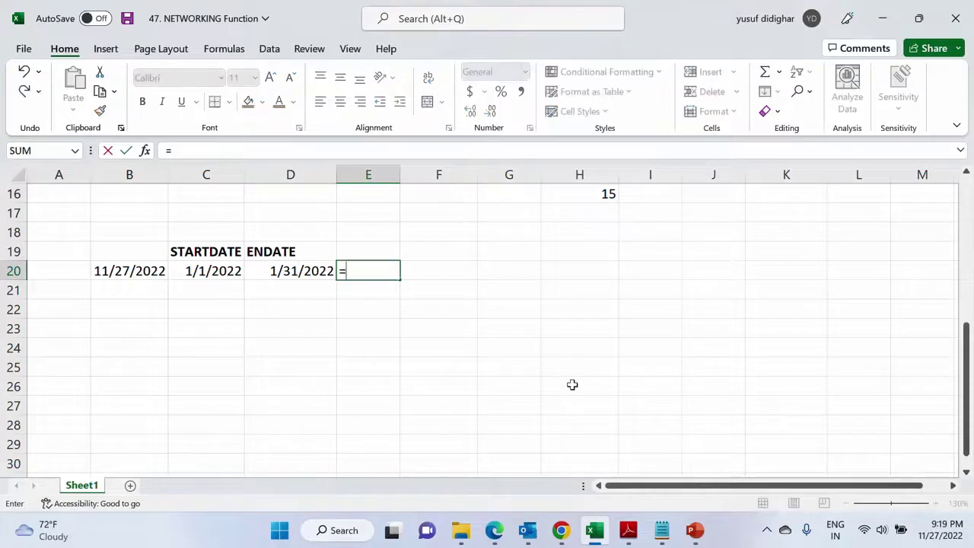
key(Left)
key(Left)
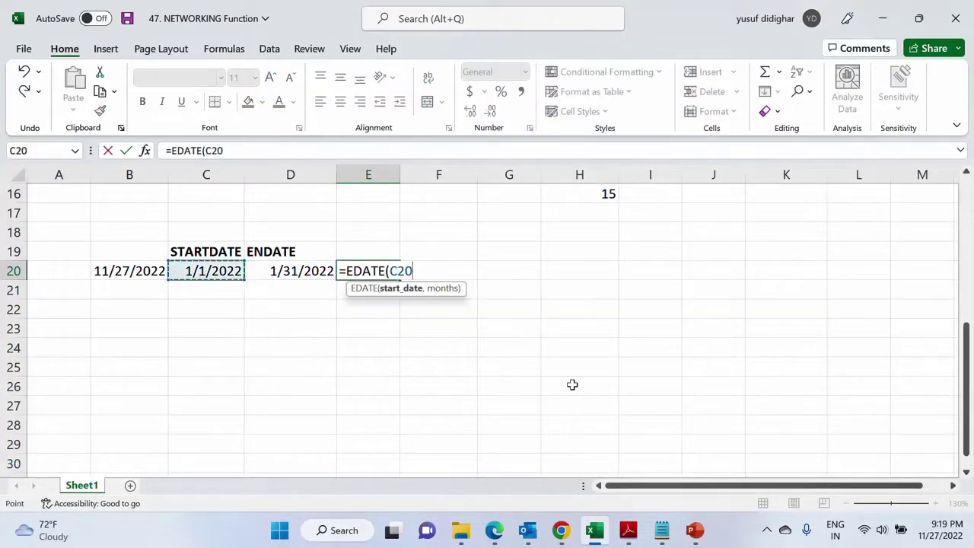
text(,1)
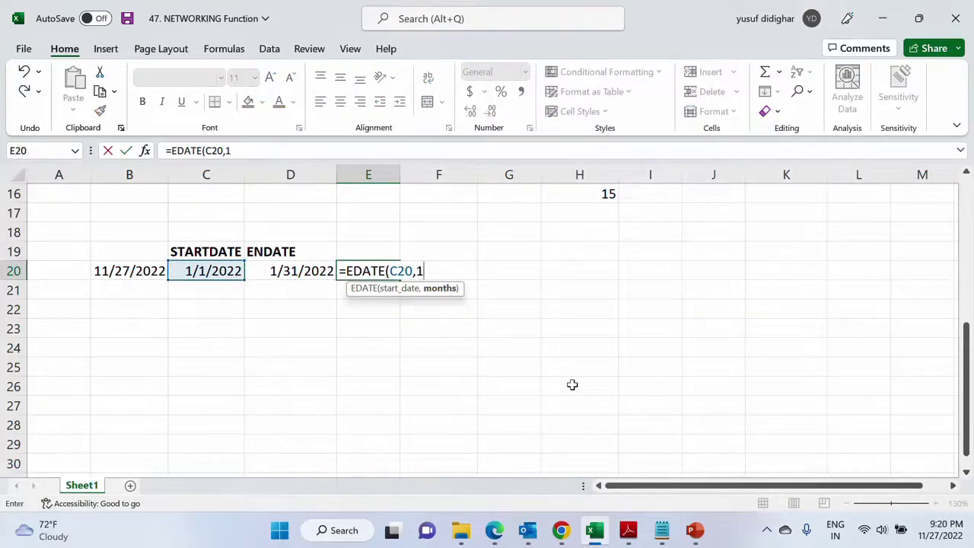
text()-1)
key(Return)
key(Up)
key(Delete)
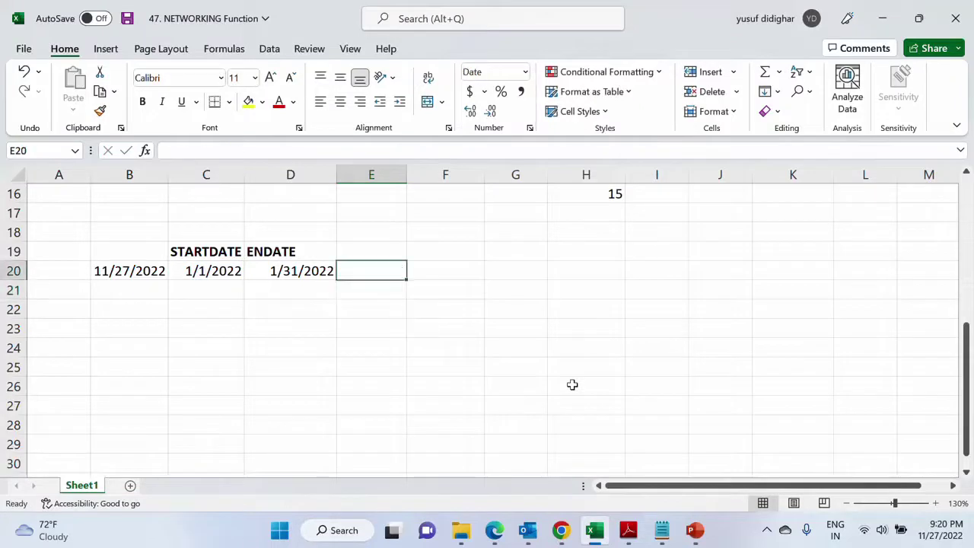
key(Left)
key(Left)
key(Down)
Start February in C21 with =D20+1 and copy the month-end formula into D21.
text(=)
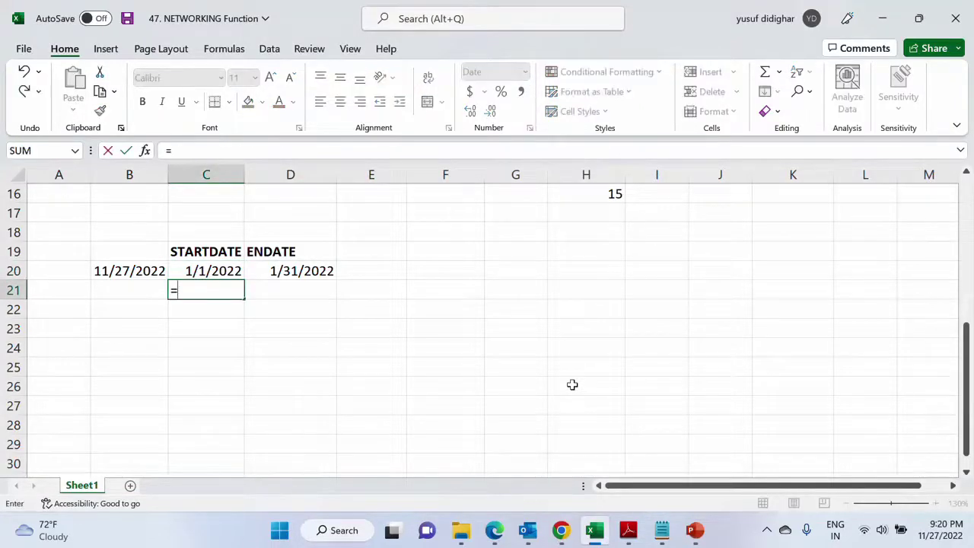
key(Up)
key(Right)
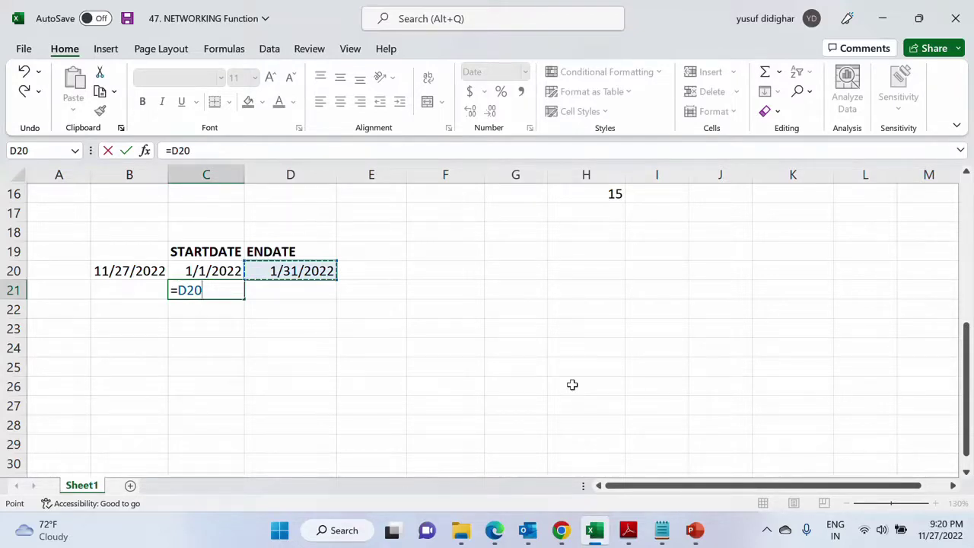
text(+1)
key(Tab)
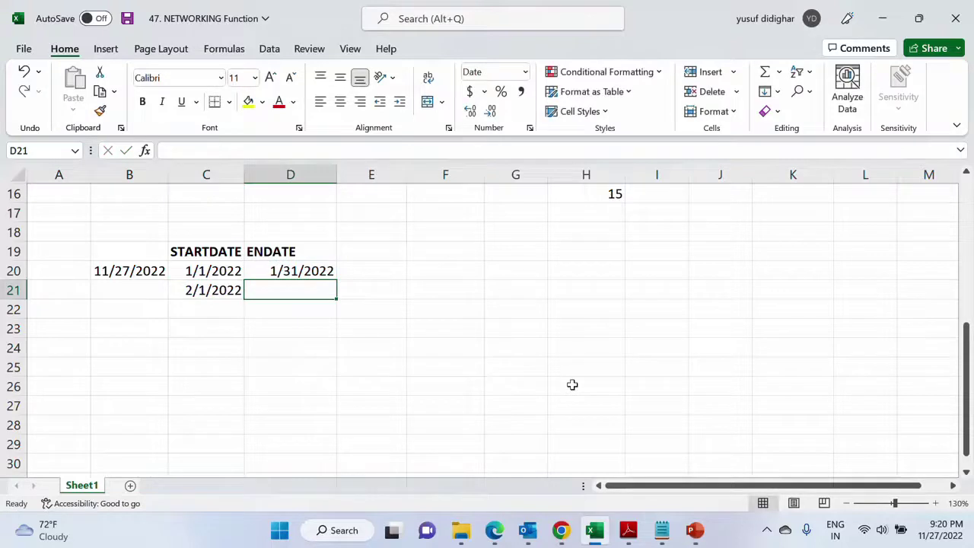
key(ctrl+d)
key(F2)
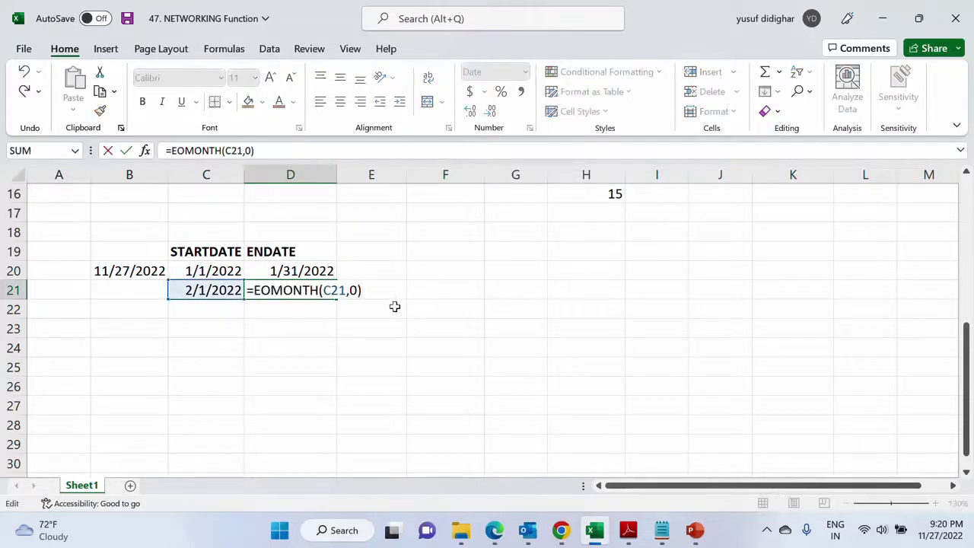
key(Escape)
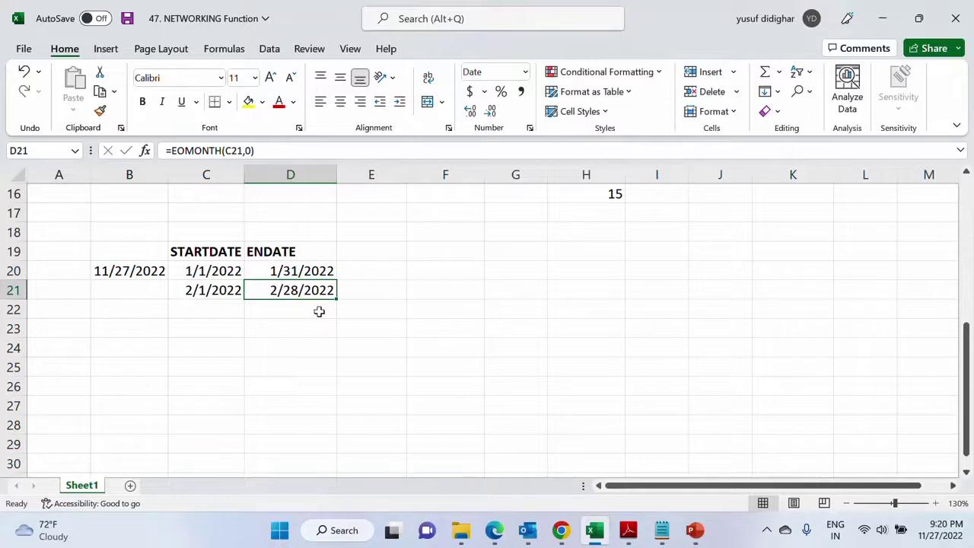
Fill the C21:D21 date formulas down to row 31, ending at December 2022.
click(226, 286)
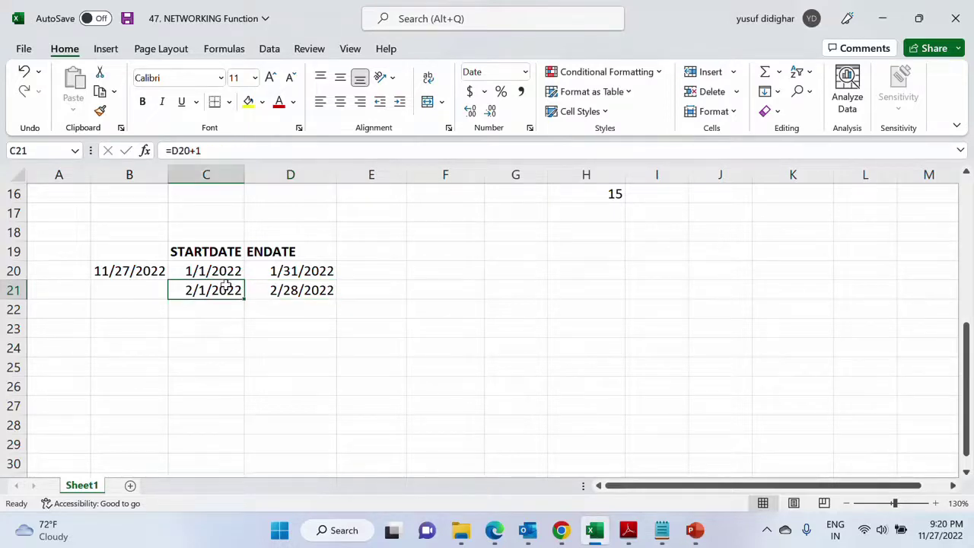
click(276, 289)
double_click(276, 291)
drag(222, 290, 335, 451)
scroll(321, 404, down, 1)
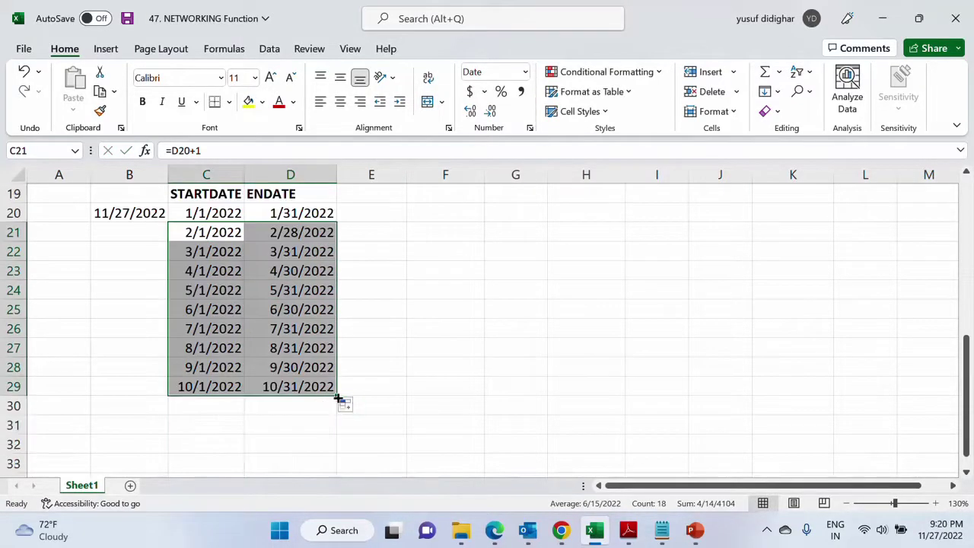
drag(336, 396, 333, 431)
click(321, 367)
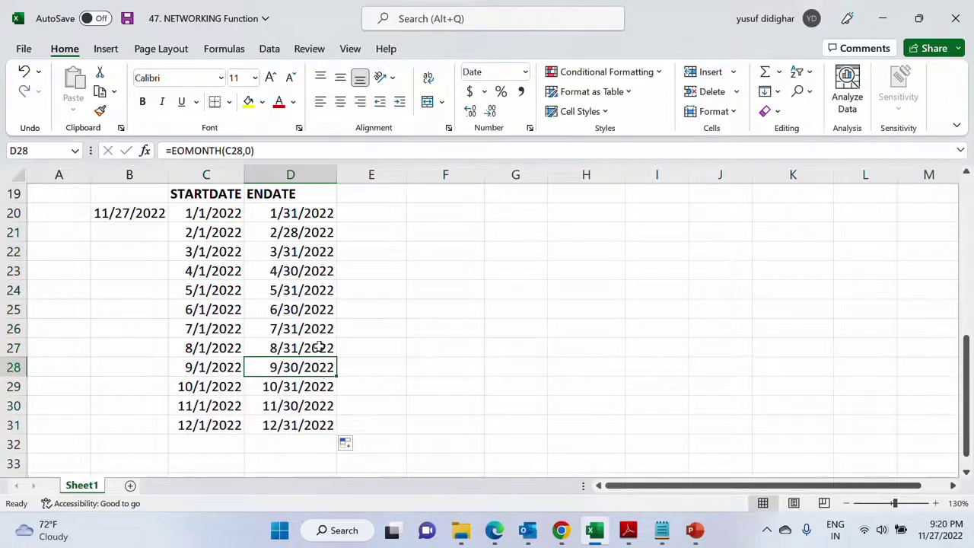
scroll(322, 349, up, 1)
Review the start-date and end-of-month formulas in C20 and D20.
click(219, 276)
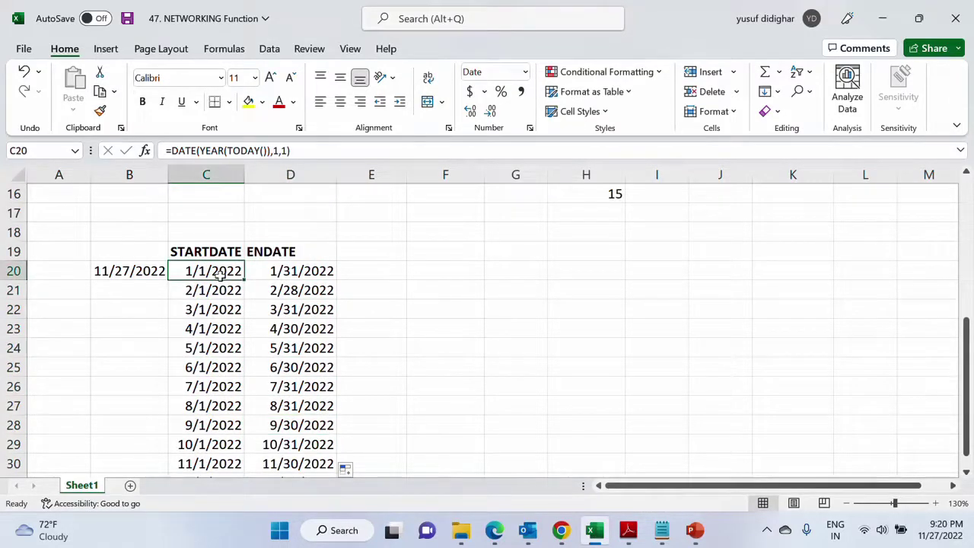
click(299, 273)
key(F2)
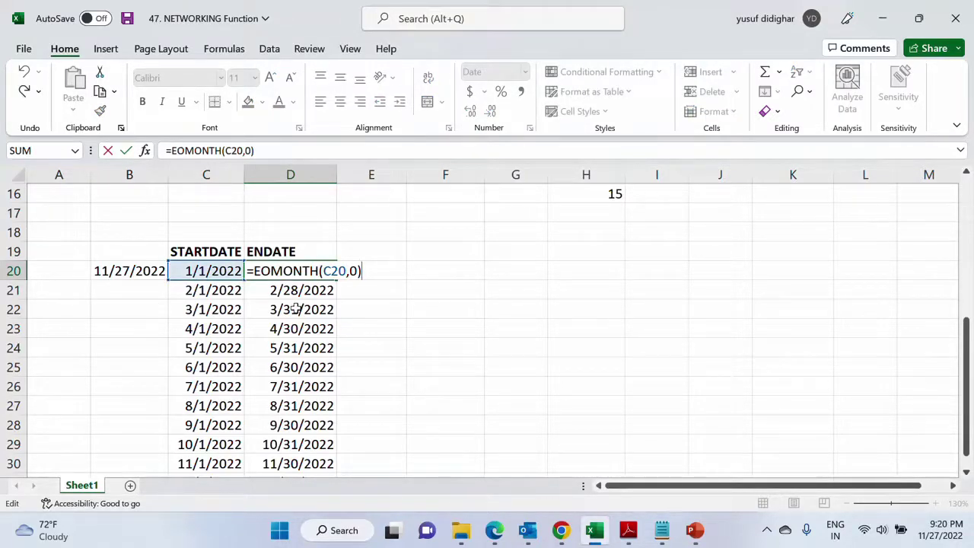
key(ctrl+Return)
click(367, 267)
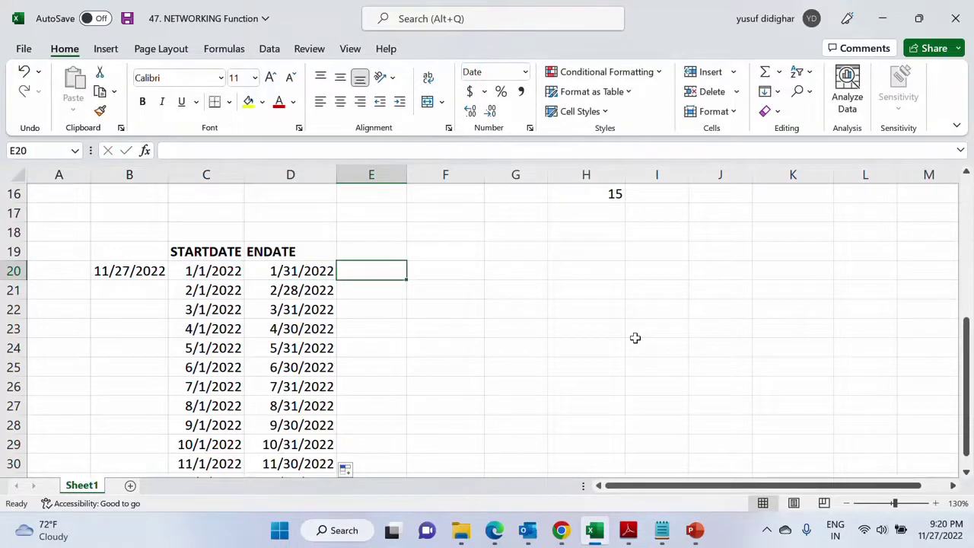
Add a HOLIDAYS heading in I19 with 1/26/2022 as the first date below it.
click(650, 254)
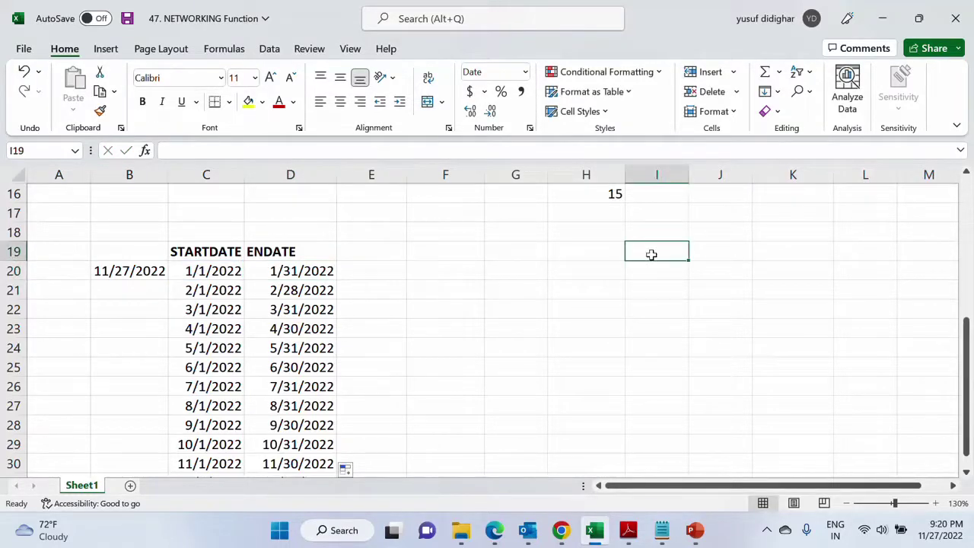
text(HOLIDAS)
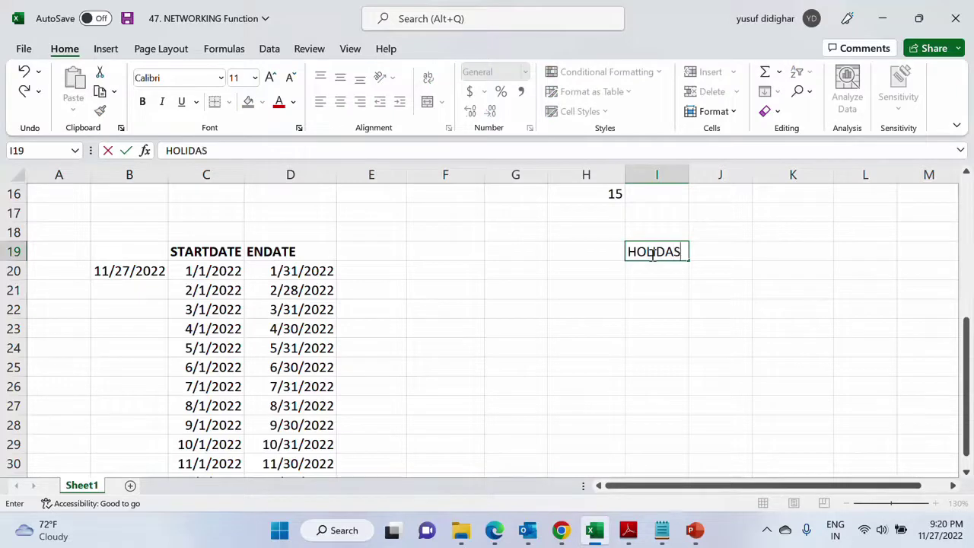
key(BackSpace)
text(YS)
key(Return)
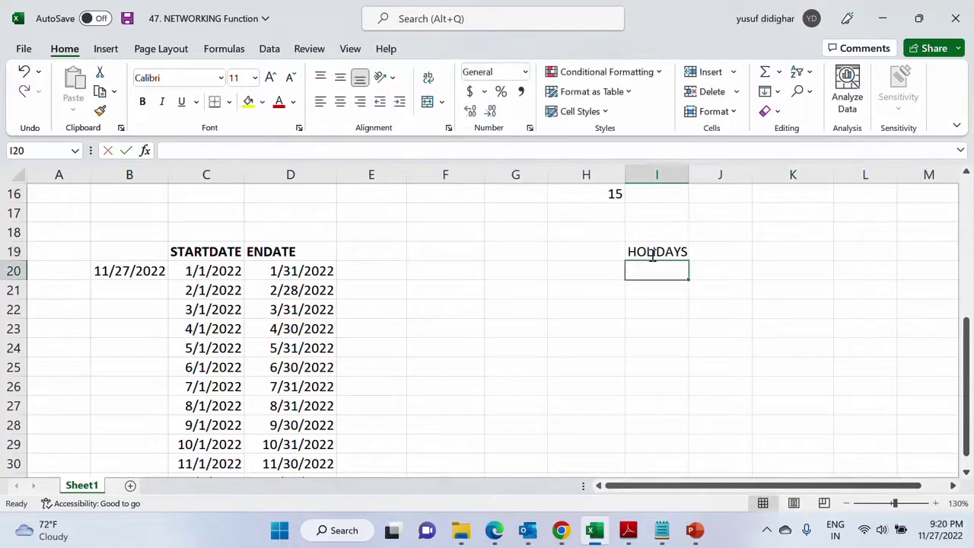
text(1)
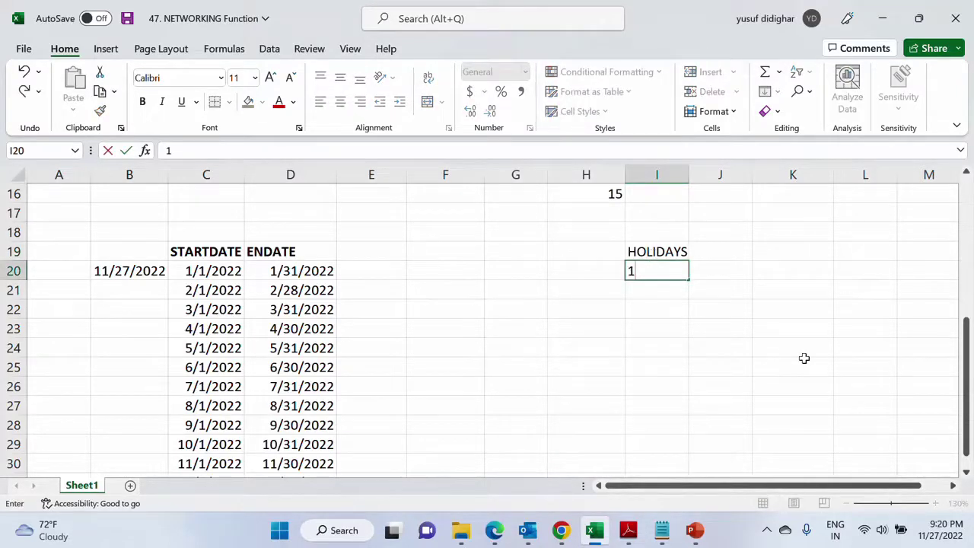
text(.)
key(BackSpace)
text(/26/2022)
key(Return)
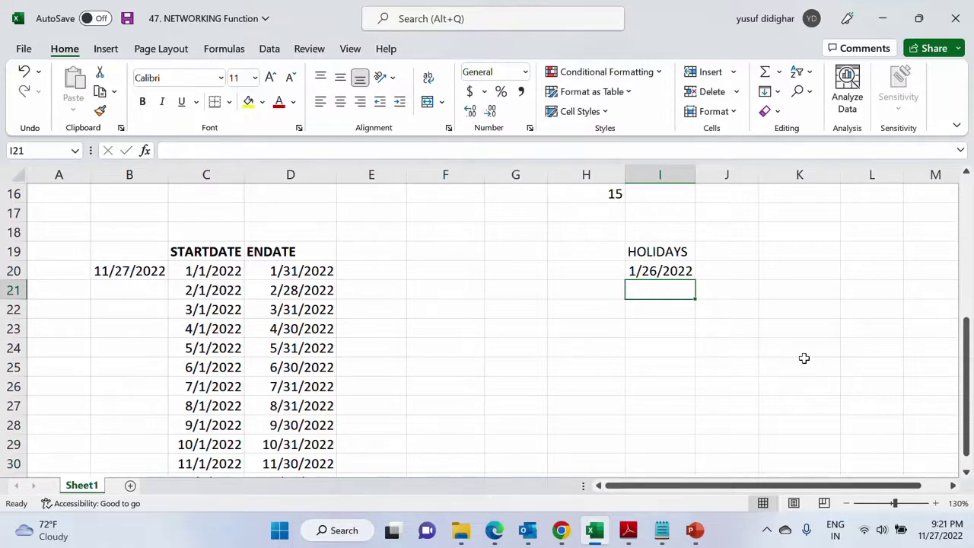
Enter the holidays 8/15/2022, 10/2/2022, 11/2/2022 and 12/25/2022 in I21:I24.
text(1)
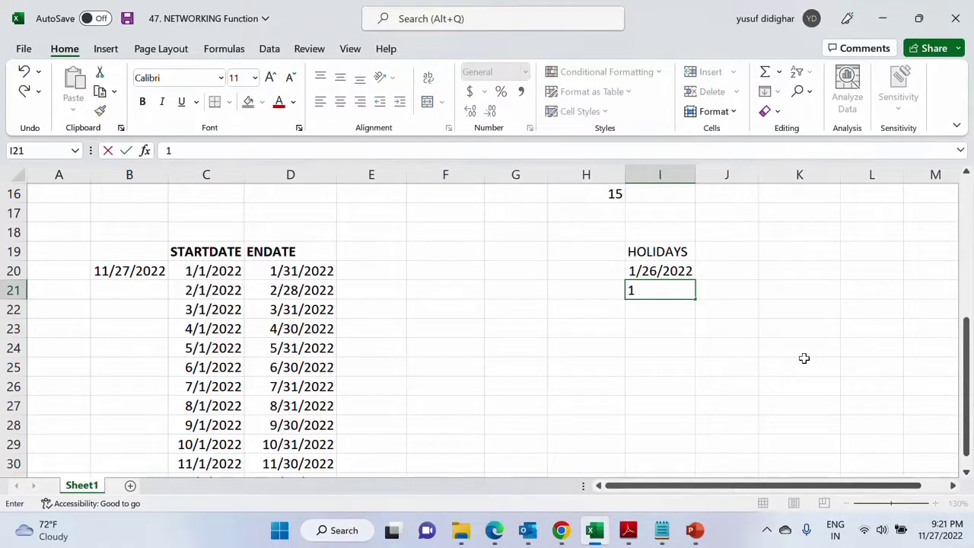
key(BackSpace)
text(8/15/2022)
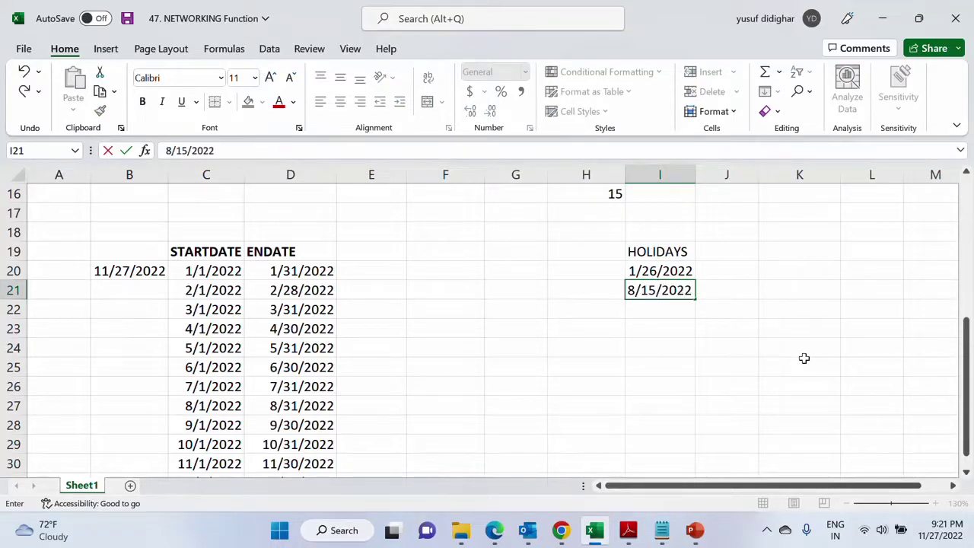
key(Return)
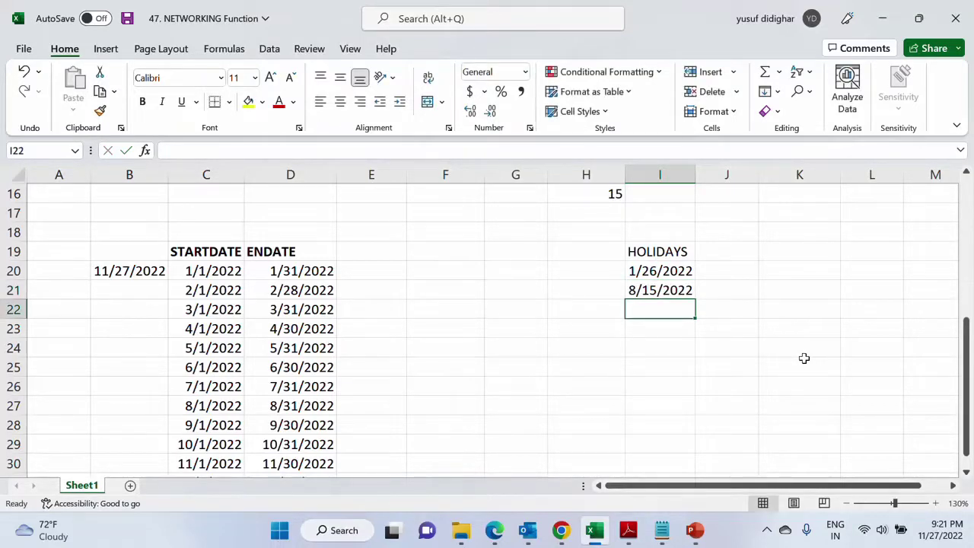
text(10//)
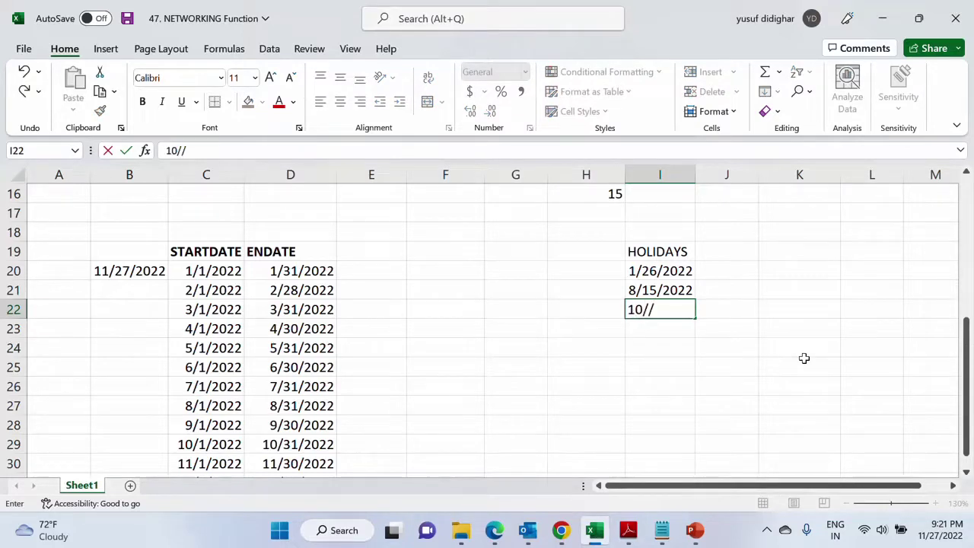
key(BackSpace)
text(2/2022)
key(Return)
text(1)
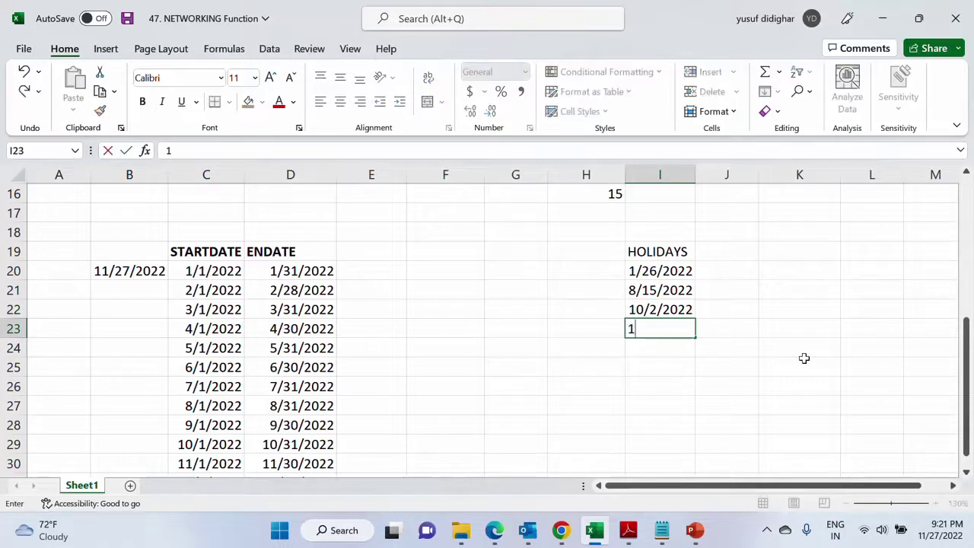
text(1/2/2022)
key(Return)
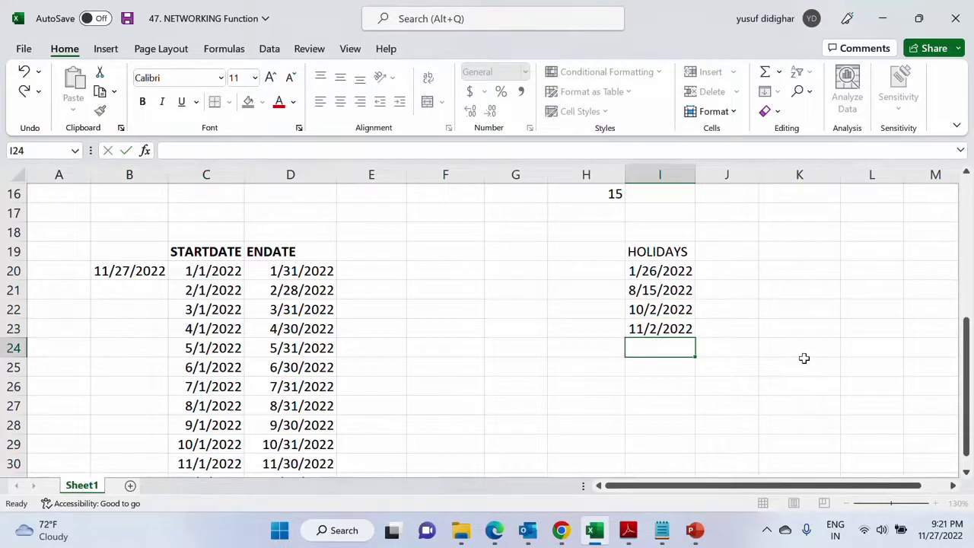
text(12/2)
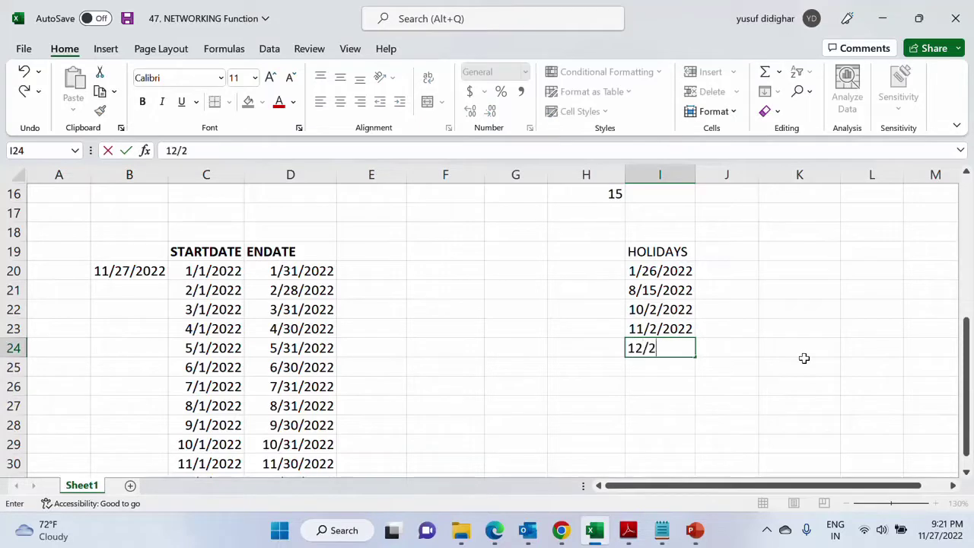
text(5/2022)
key(Return)
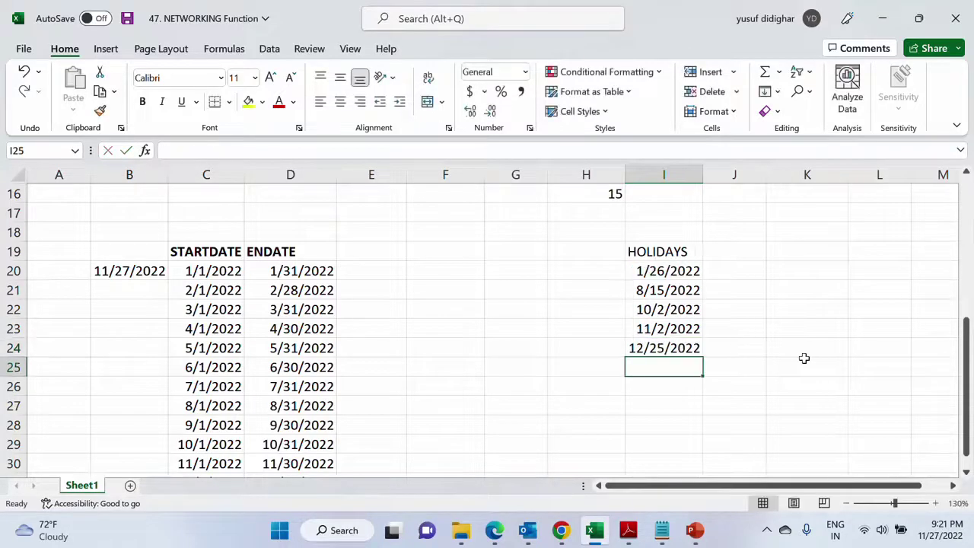
Enter =NETWORKDAYS(C20,D20,$I$20:$I$24) in E20 for January's working days.
click(362, 274)
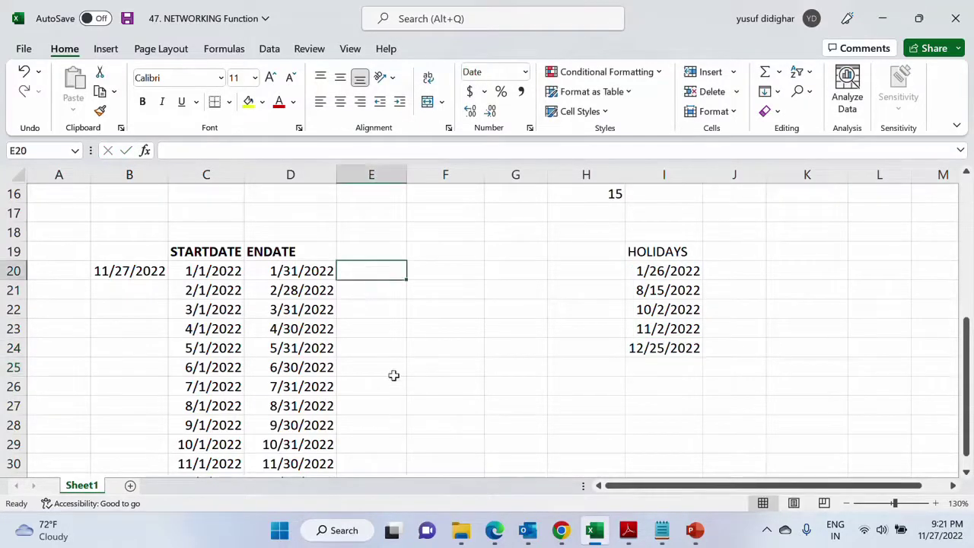
text(=NET)
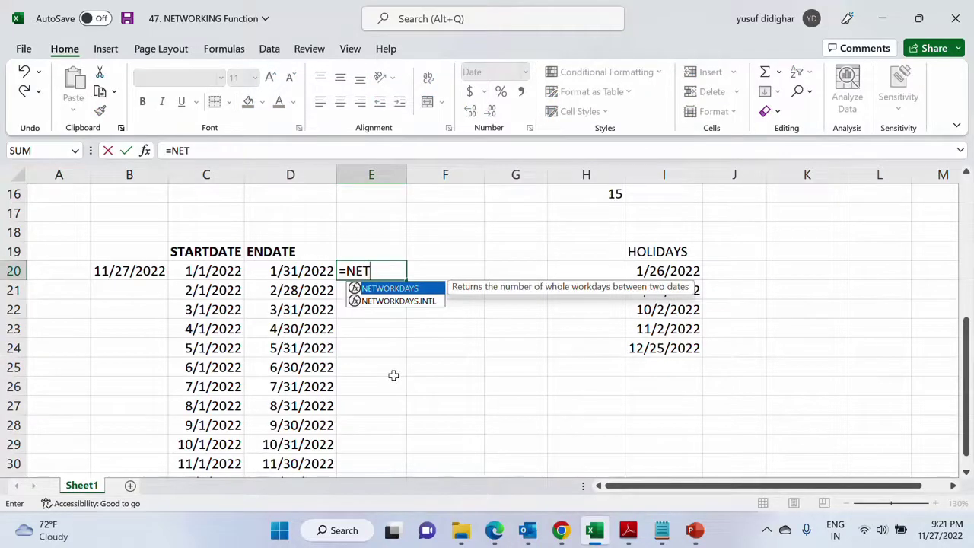
key(Down)
key(Up)
key(Tab)
key(Left)
key(Left)
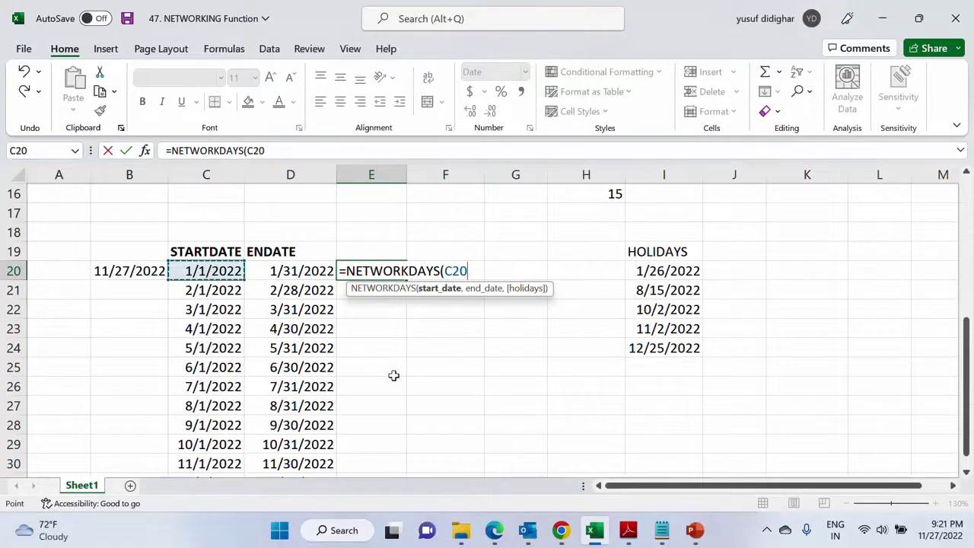
text(,)
key(Left)
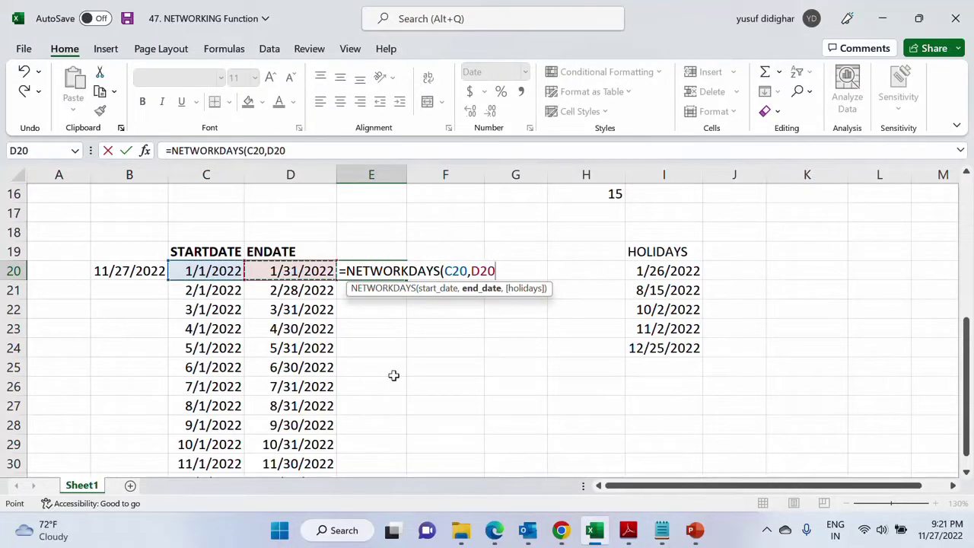
text(,)
click(631, 281)
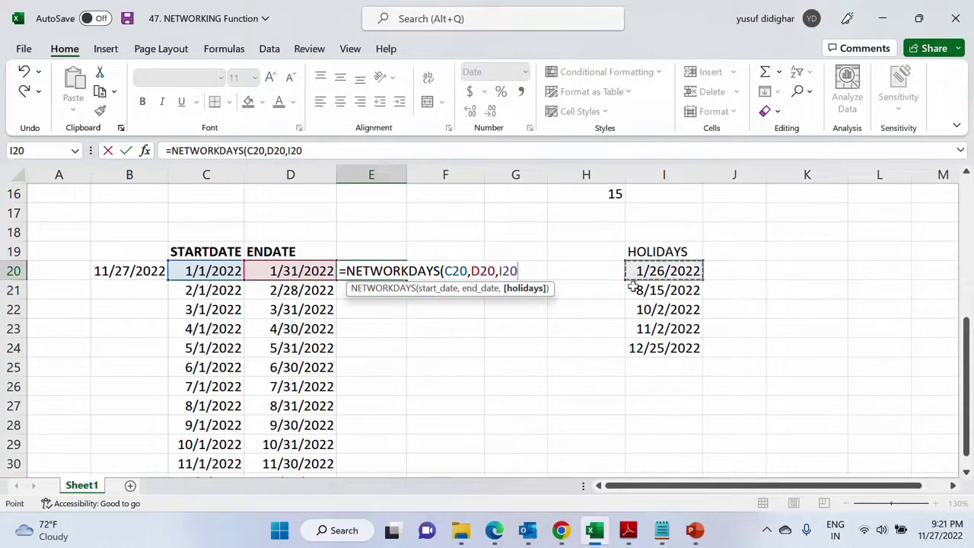
drag(631, 283, 631, 348)
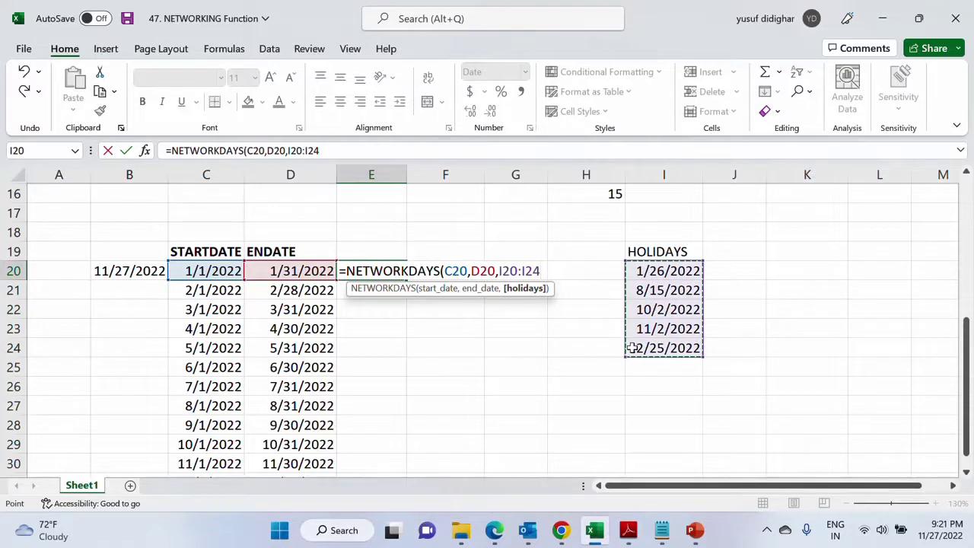
key(F4)
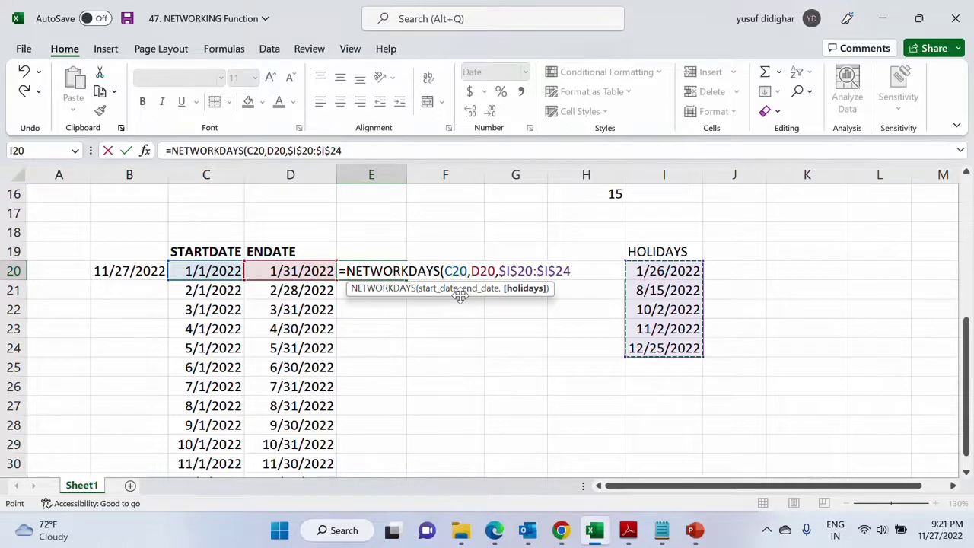
key(Return)
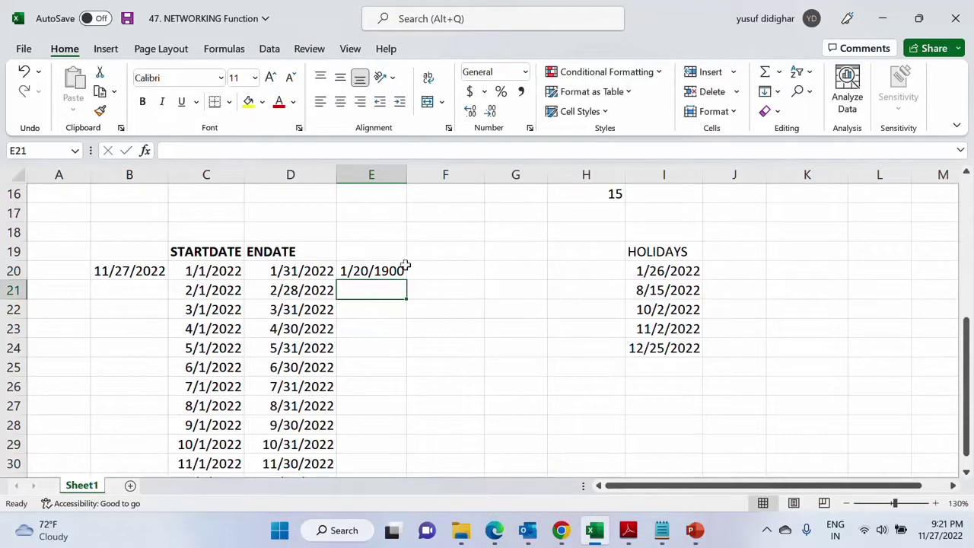
click(393, 270)
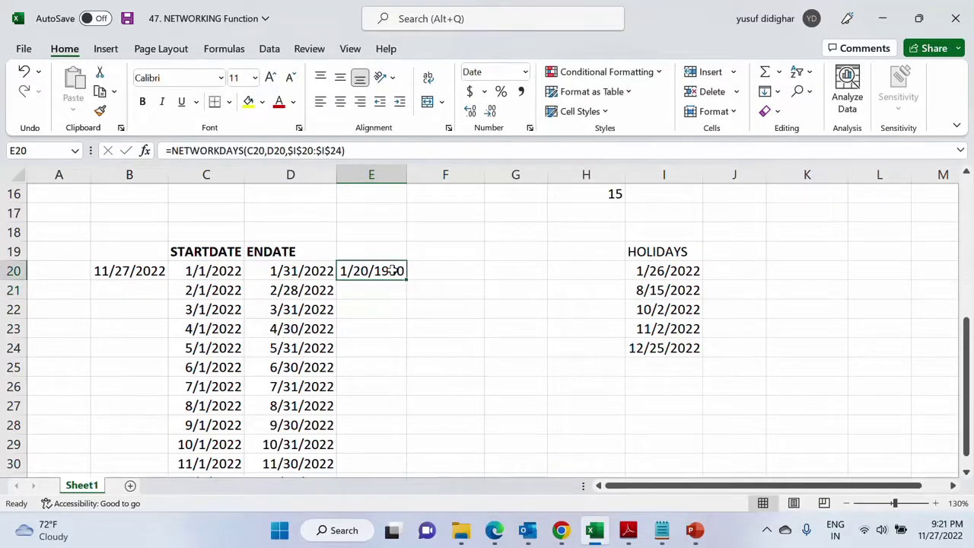
click(523, 72)
click(531, 111)
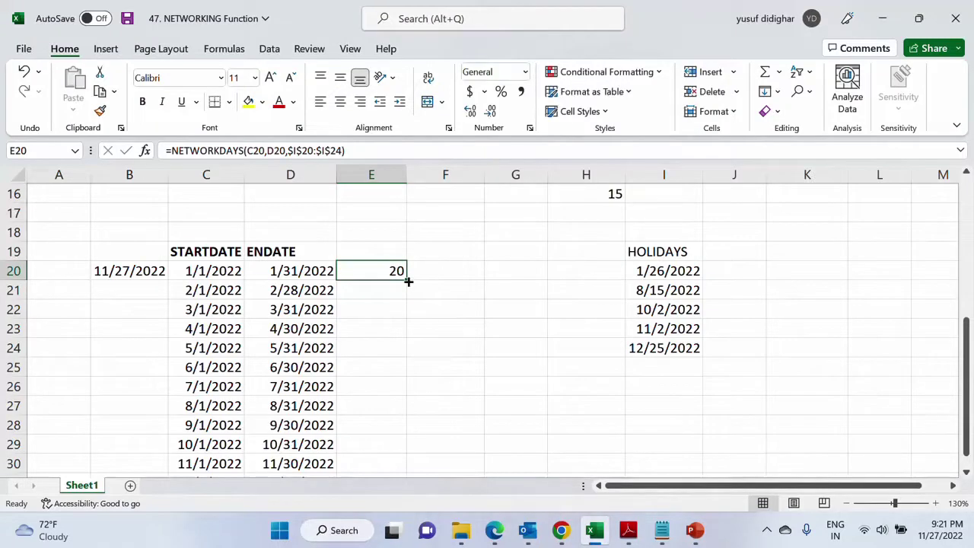
double_click(407, 279)
scroll(432, 316, down, 1)
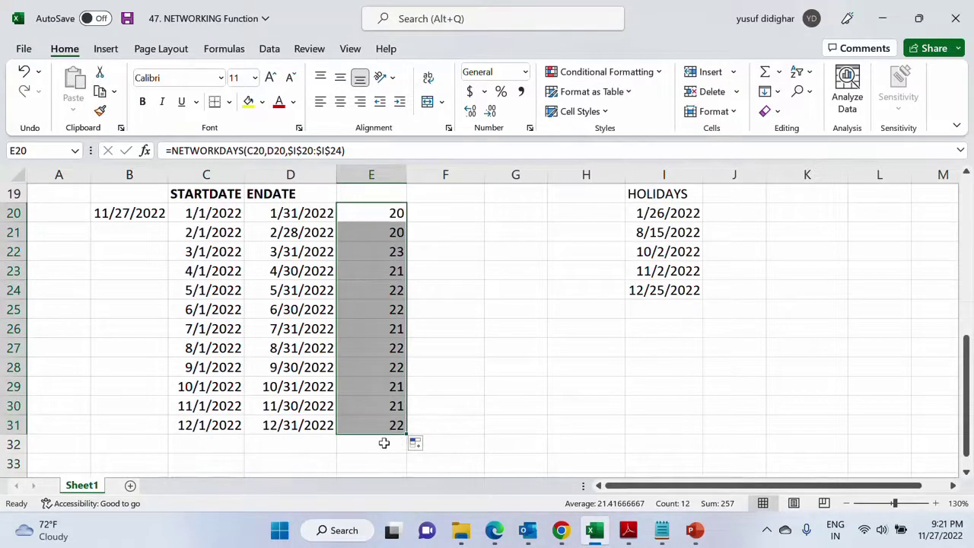
click(383, 443)
key(alt+equal)
key(Return)
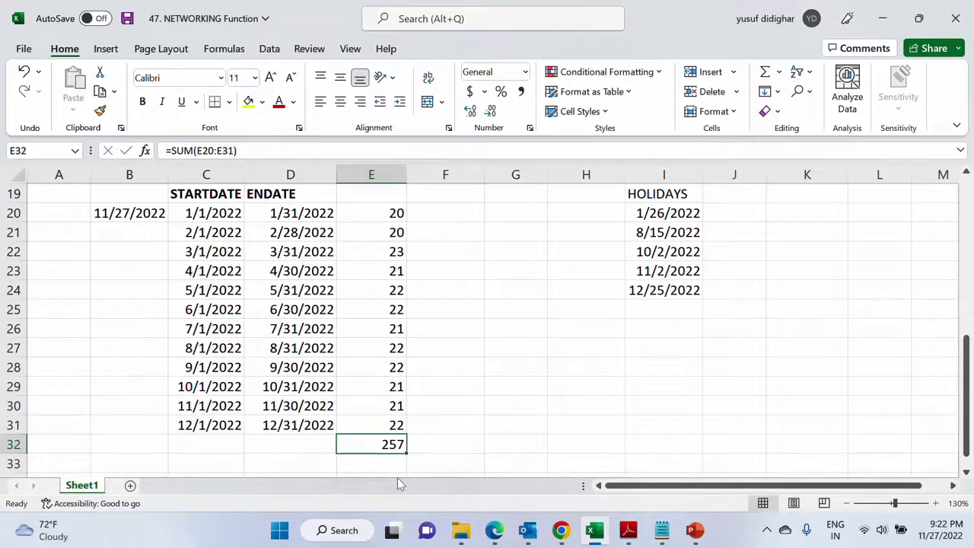
click(227, 211)
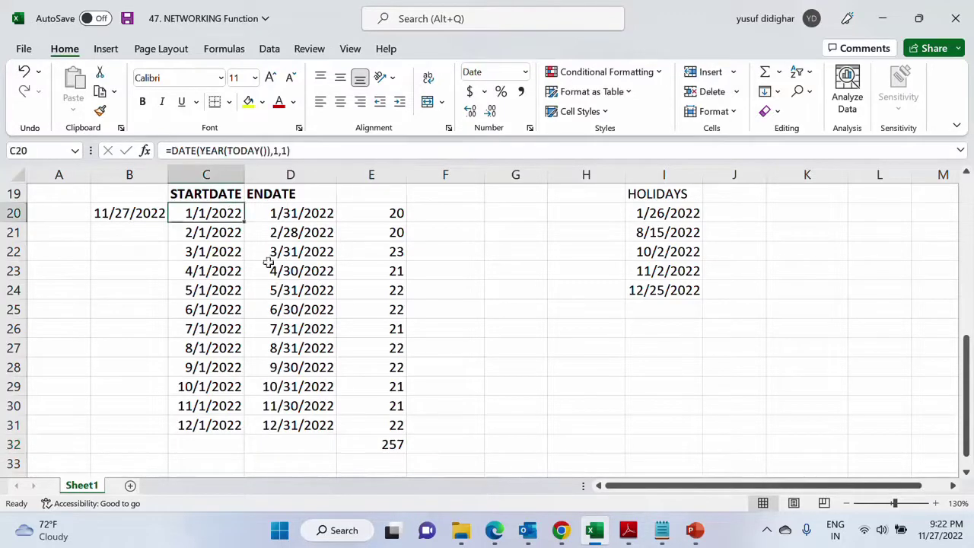
drag(386, 213, 391, 425)
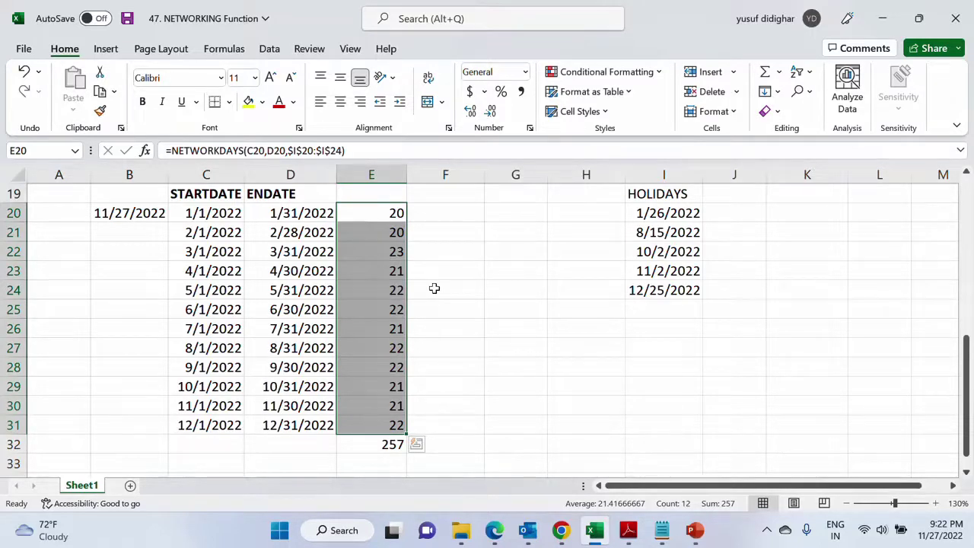
scroll(434, 288, up, 1)
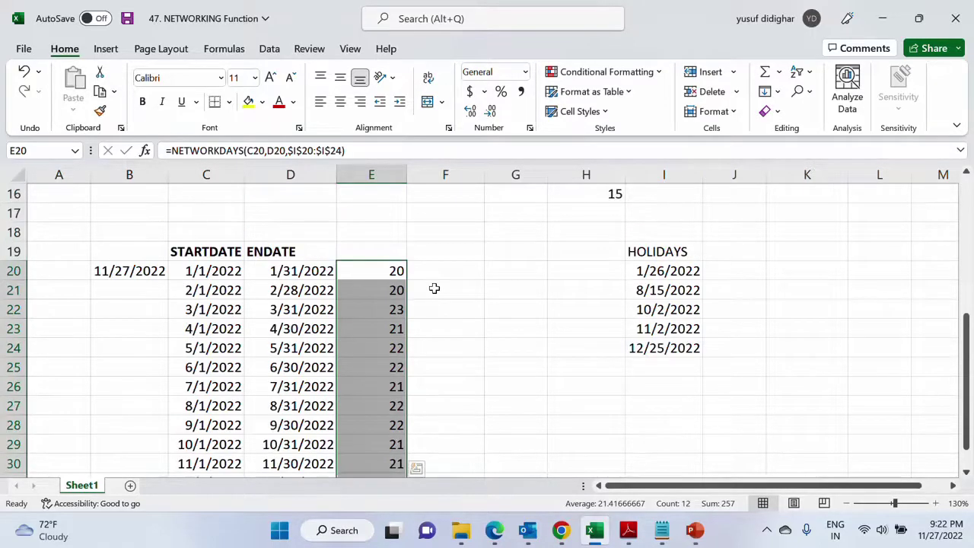
click(506, 235)
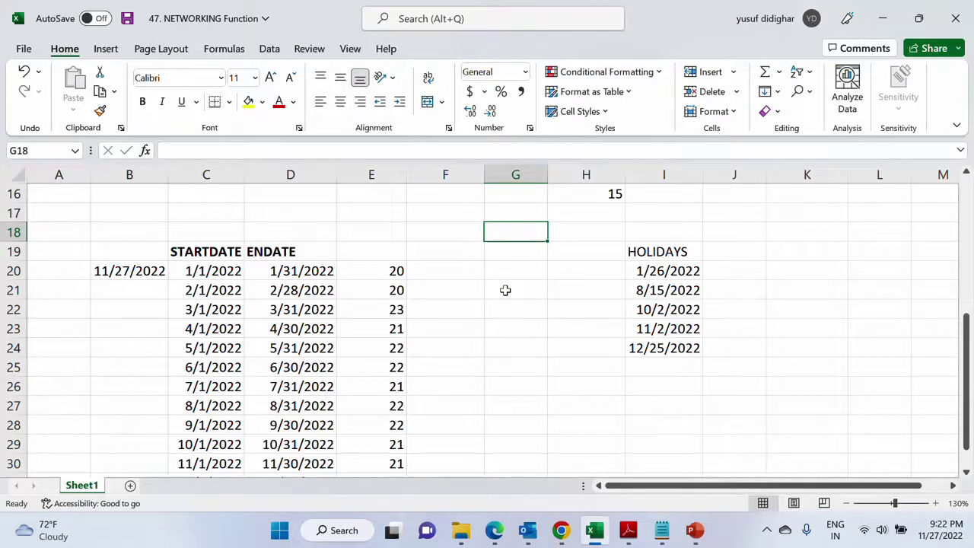
Enter a 4000 monthly target in G18, labelled MNT TARGET in a widened column F.
text(4000)
key(Tab)
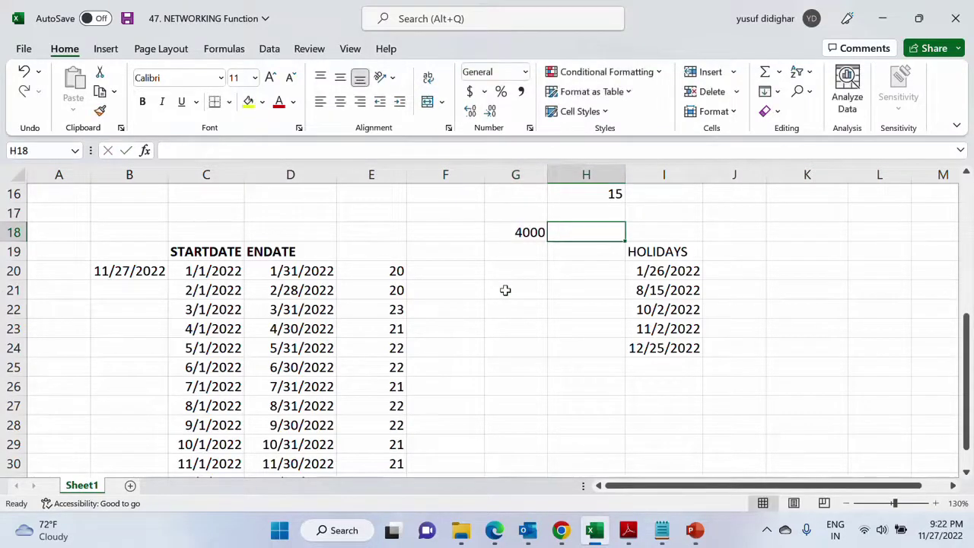
key(Left)
key(Left)
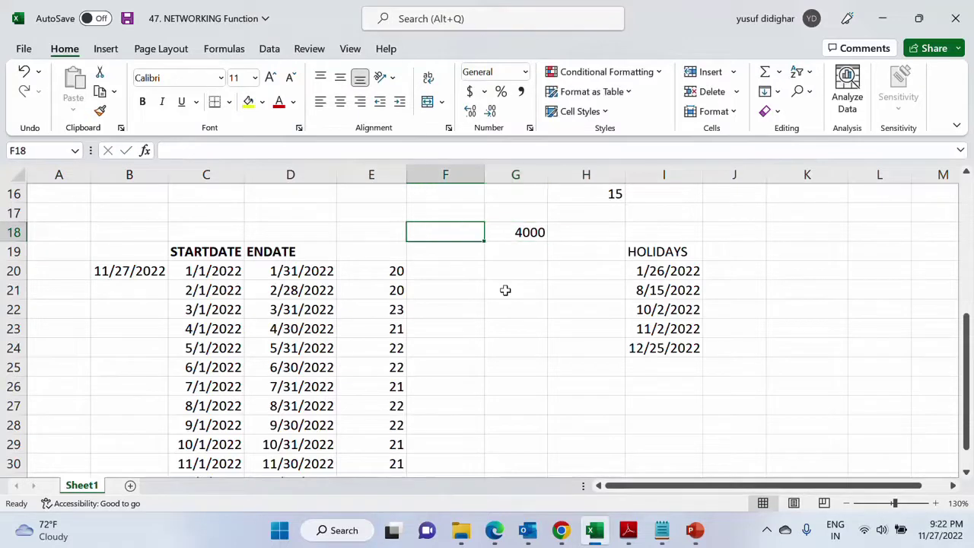
text(MNT)
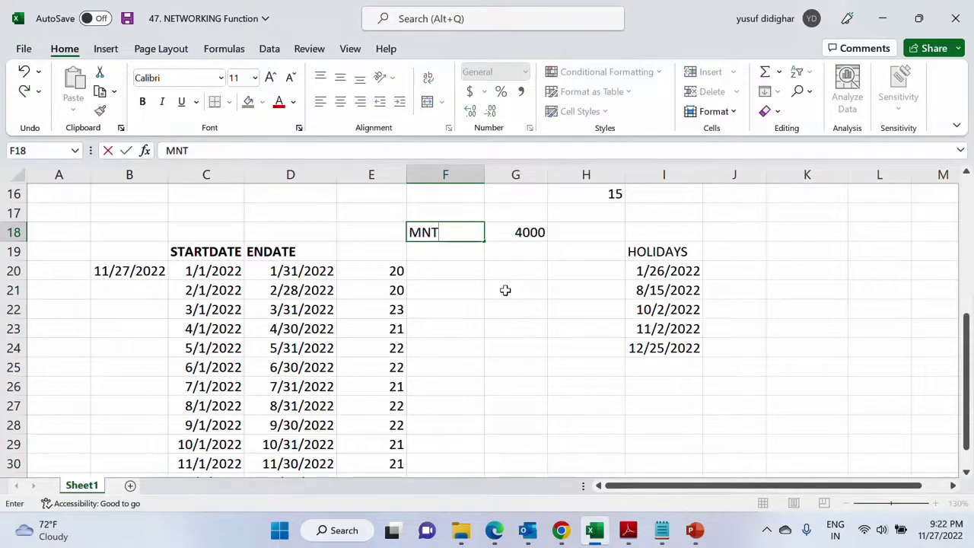
text( TARGE)
key(BackSpace)
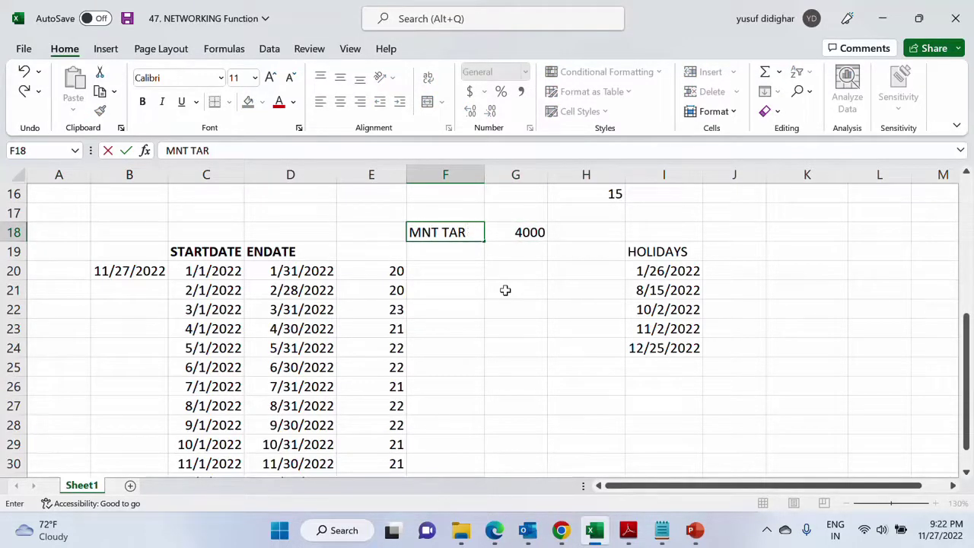
text(GET)
key(Tab)
drag(484, 174, 492, 174)
Enter =$G$18/E20 in G20 for January's daily target.
click(509, 270)
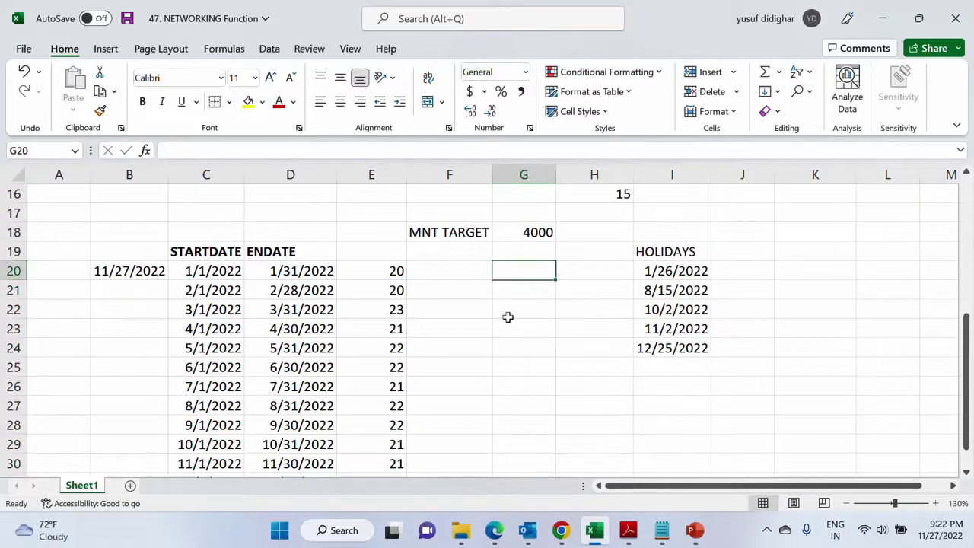
text(=)
key(Up)
key(Up)
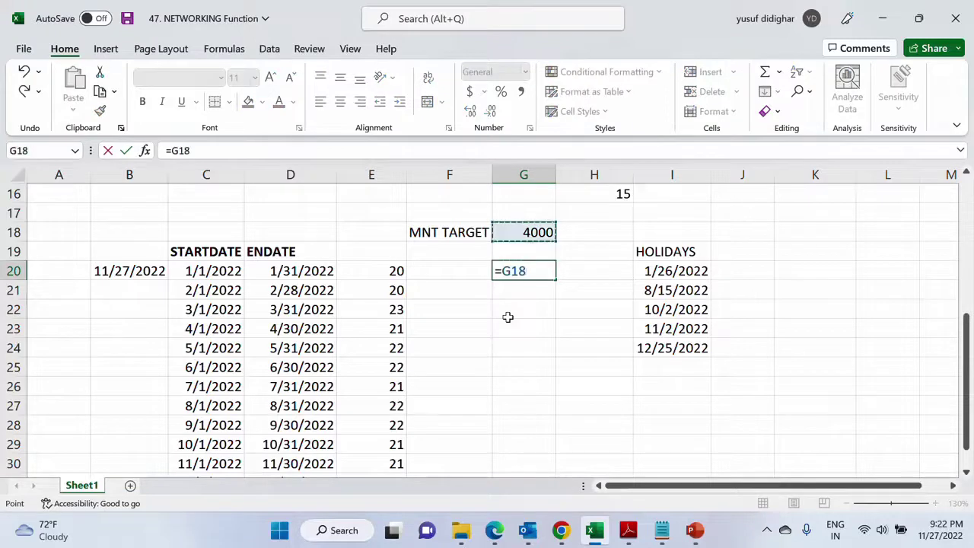
key(F4)
text(/)
key(Left)
key(Left)
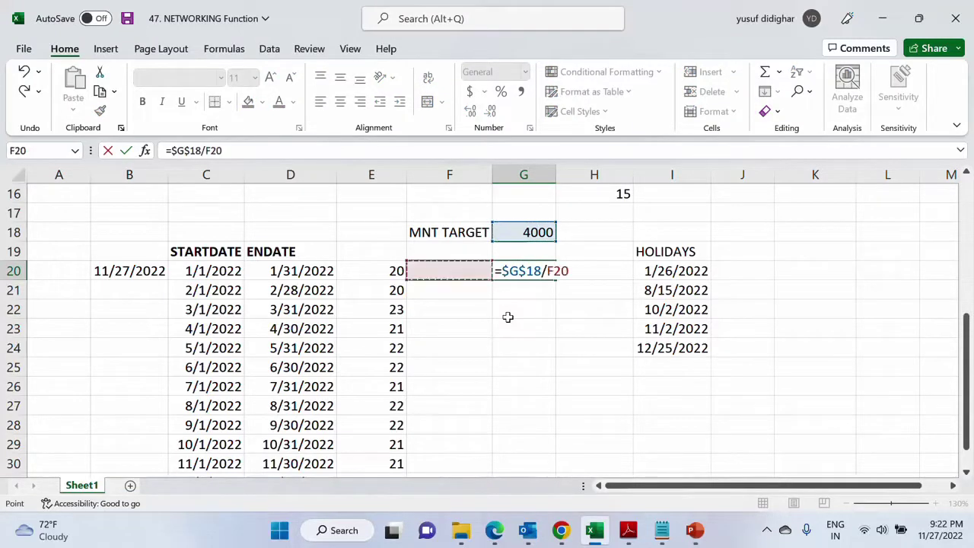
key(Return)
Fill the daily target formula down to G31 and round the results to whole numbers.
click(530, 271)
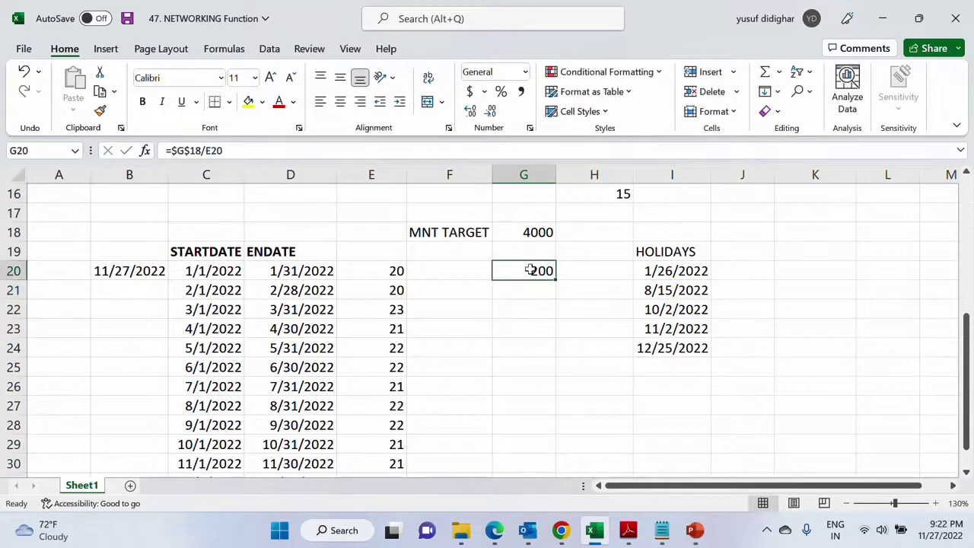
drag(554, 281, 543, 468)
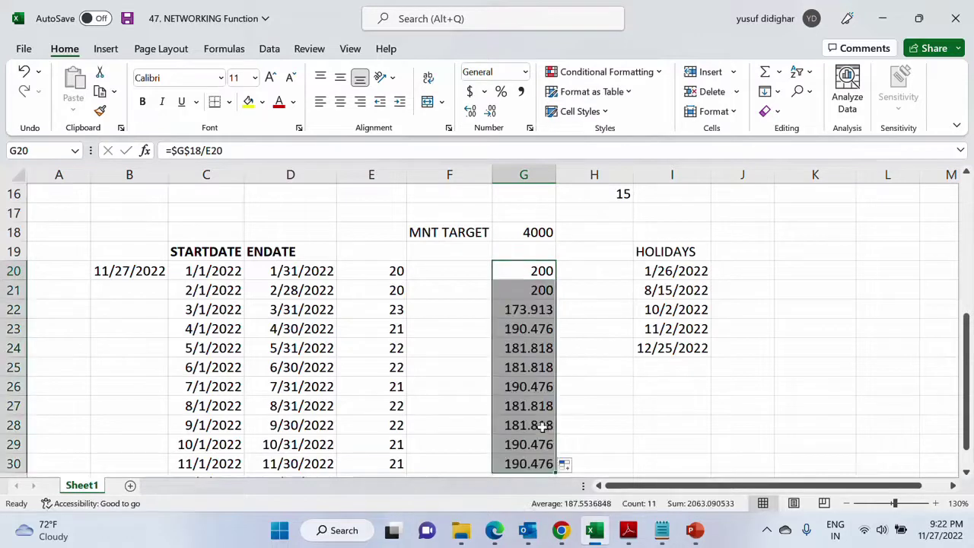
scroll(537, 428, down, 1)
drag(563, 423, 561, 443)
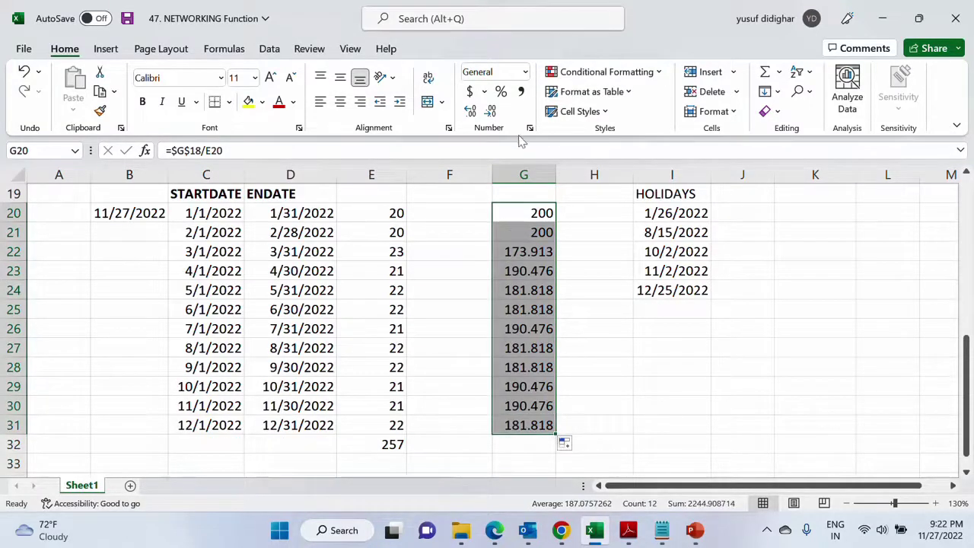
click(490, 112)
click(490, 111)
click(490, 112)
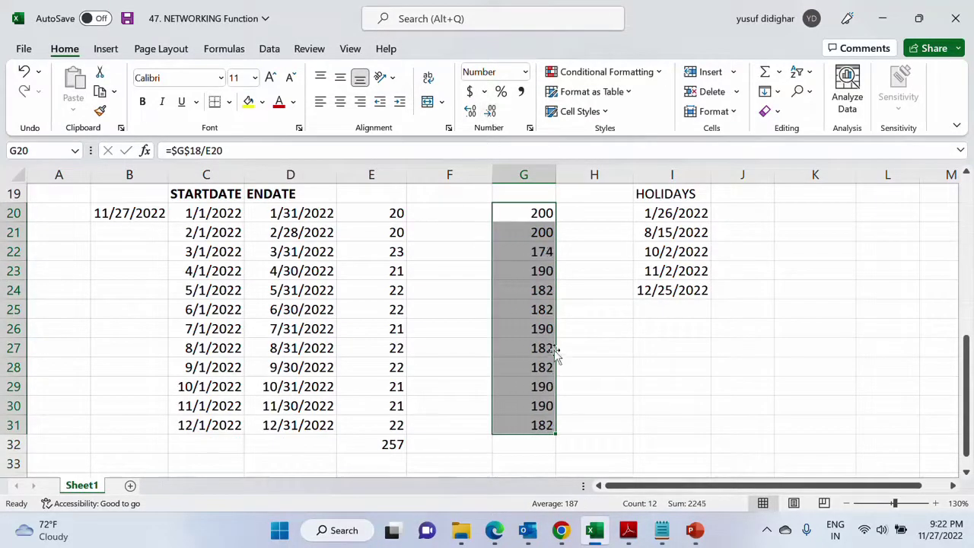
click(535, 366)
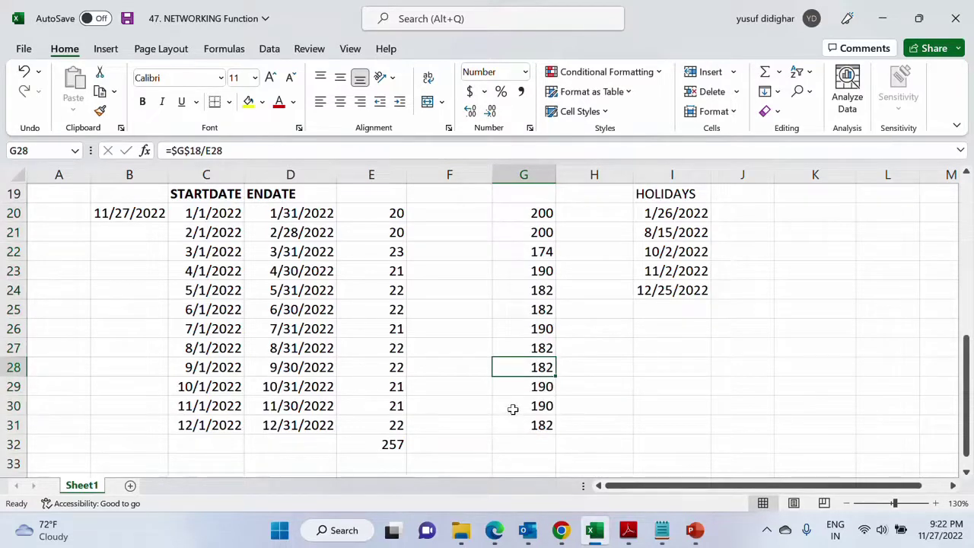
scroll(513, 406, up, 1)
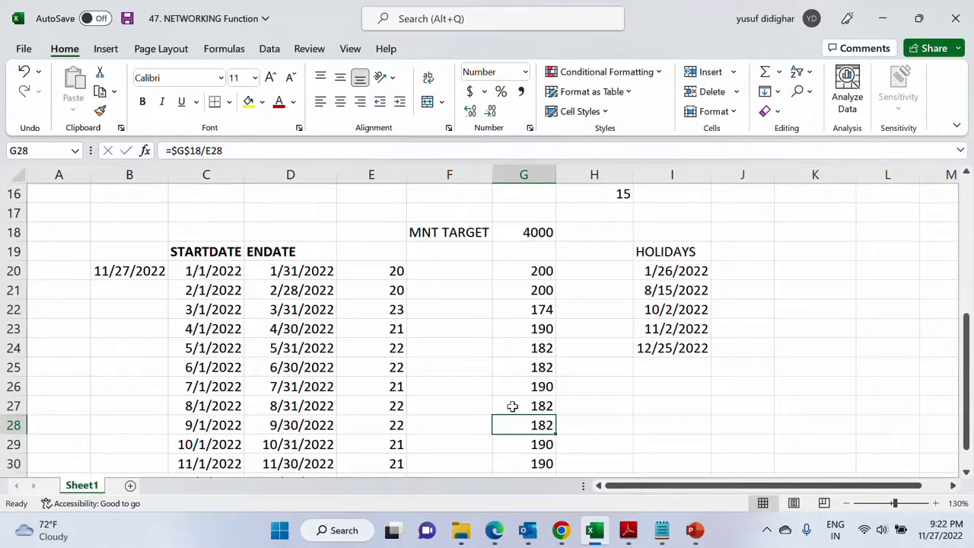
click(526, 271)
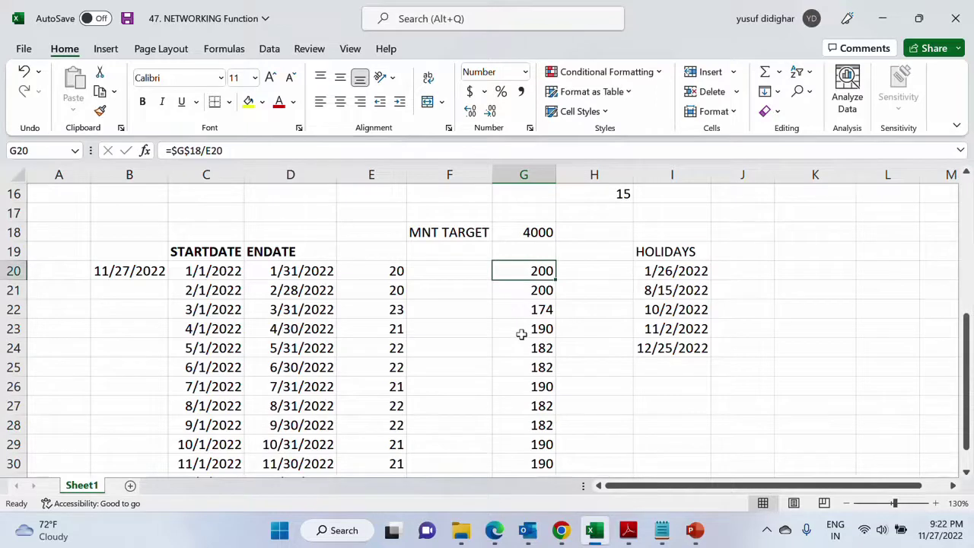
click(528, 233)
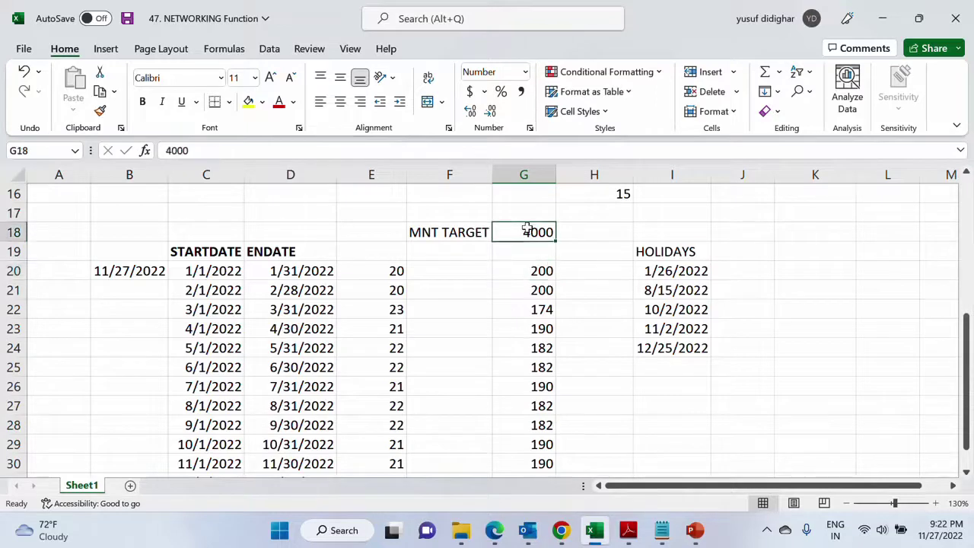
click(527, 273)
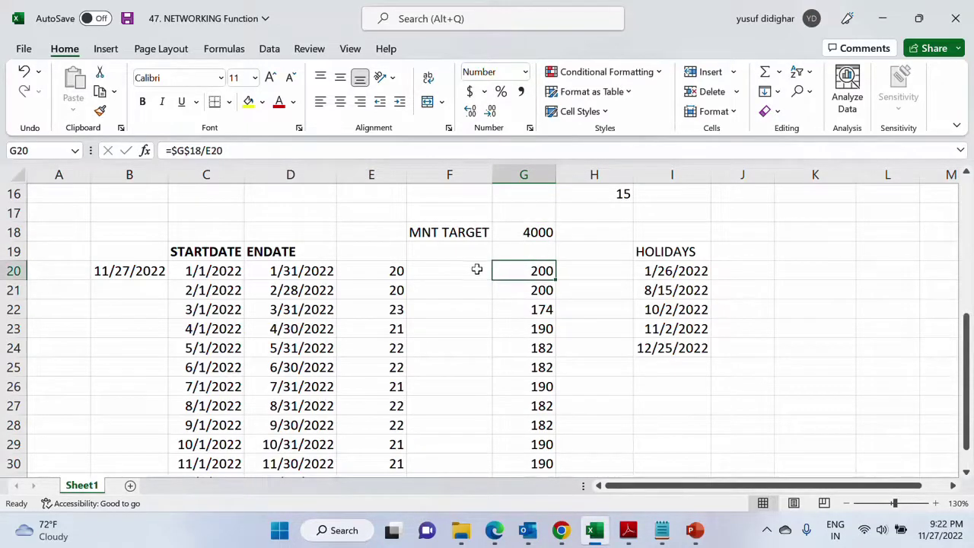
drag(476, 269, 474, 462)
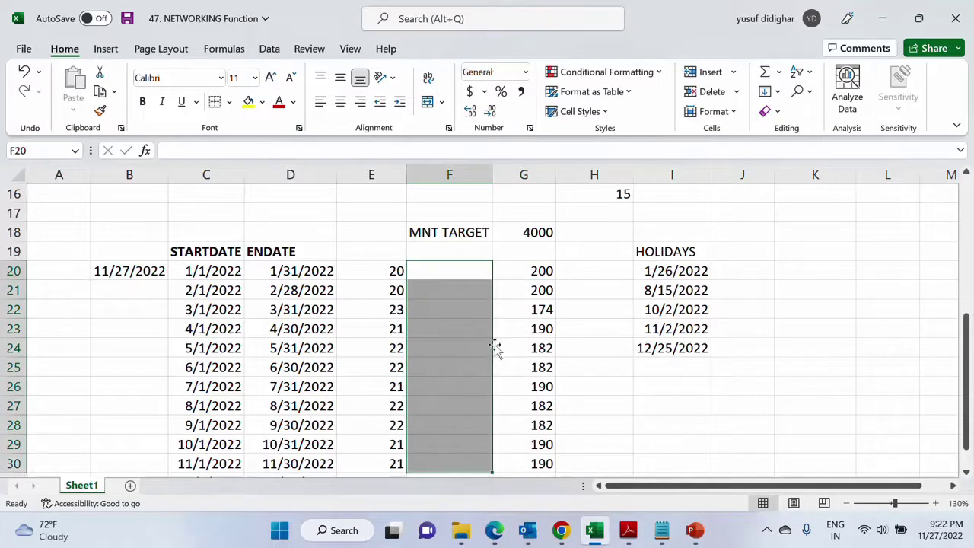
click(521, 272)
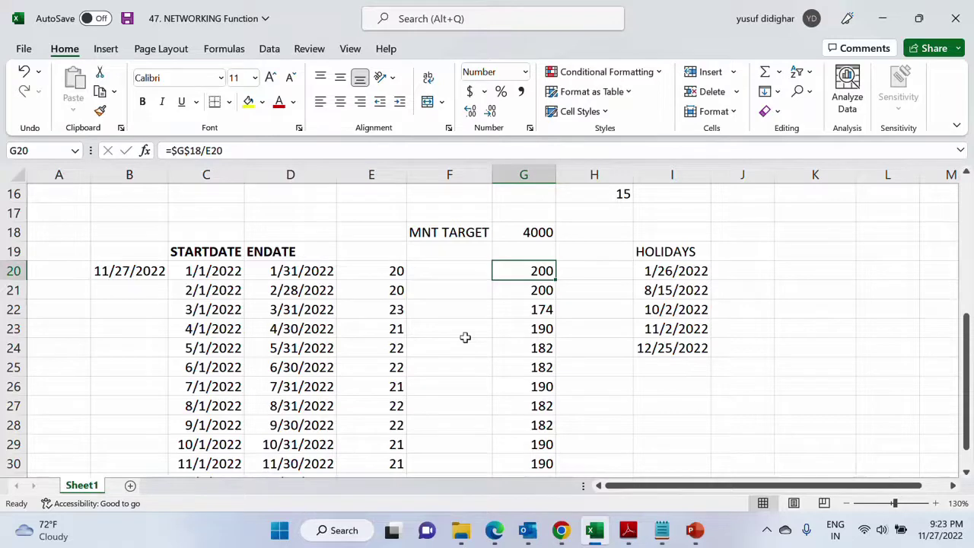
click(380, 266)
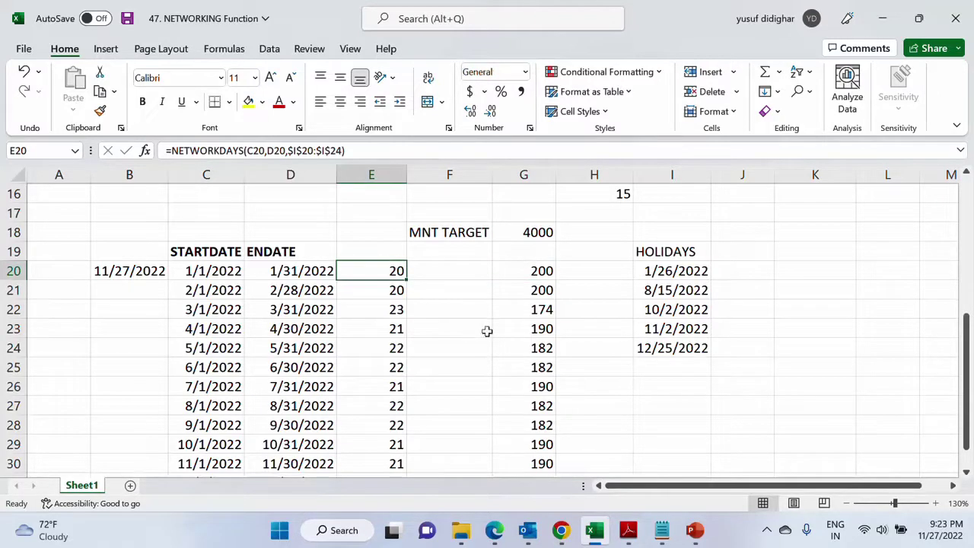
scroll(487, 331, up, 1)
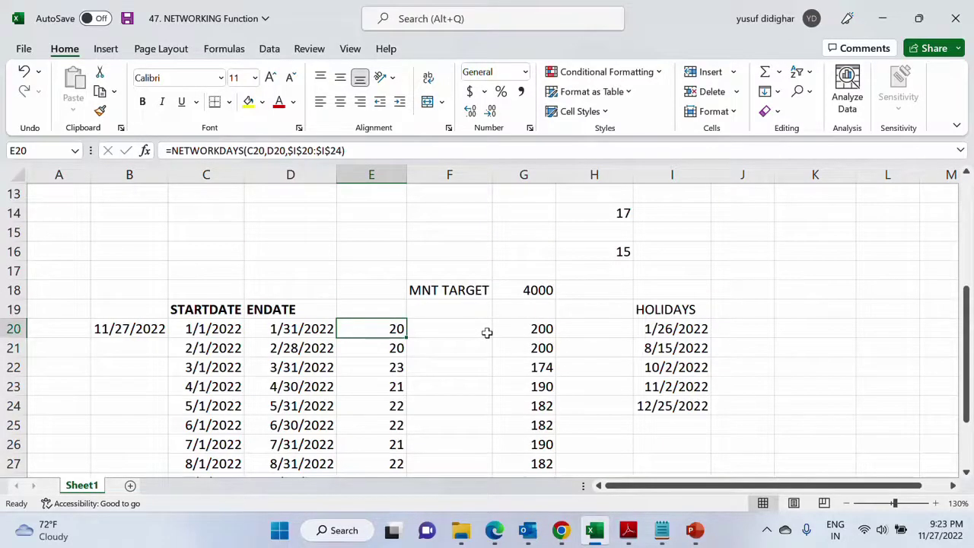